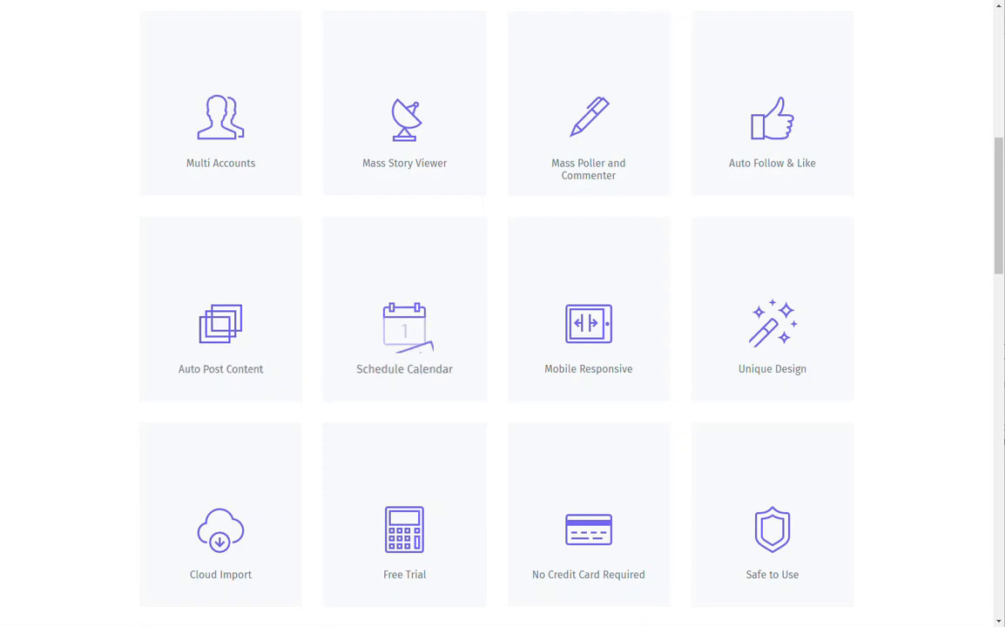
Sign in to SocialFlare using the saved account credentials.
{"action": "scroll", "coordinate": [496, 314], "scroll_direction": "up", "scroll_amount": 5}
{"action": "scroll", "coordinate": [497, 314], "scroll_direction": "up", "scroll_amount": 2}
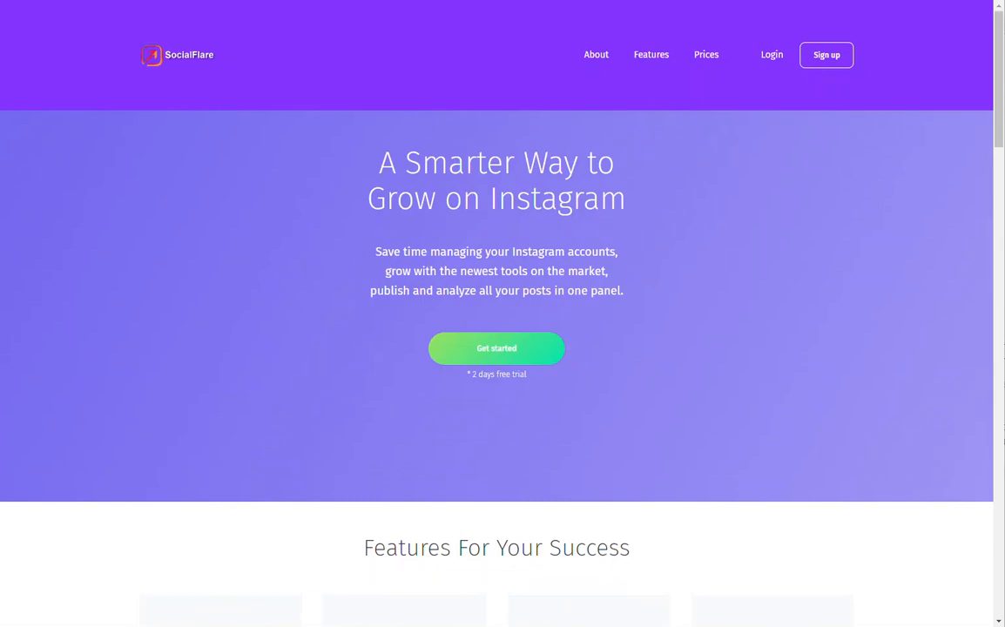
{"action": "left_click", "coordinate": [772, 54]}
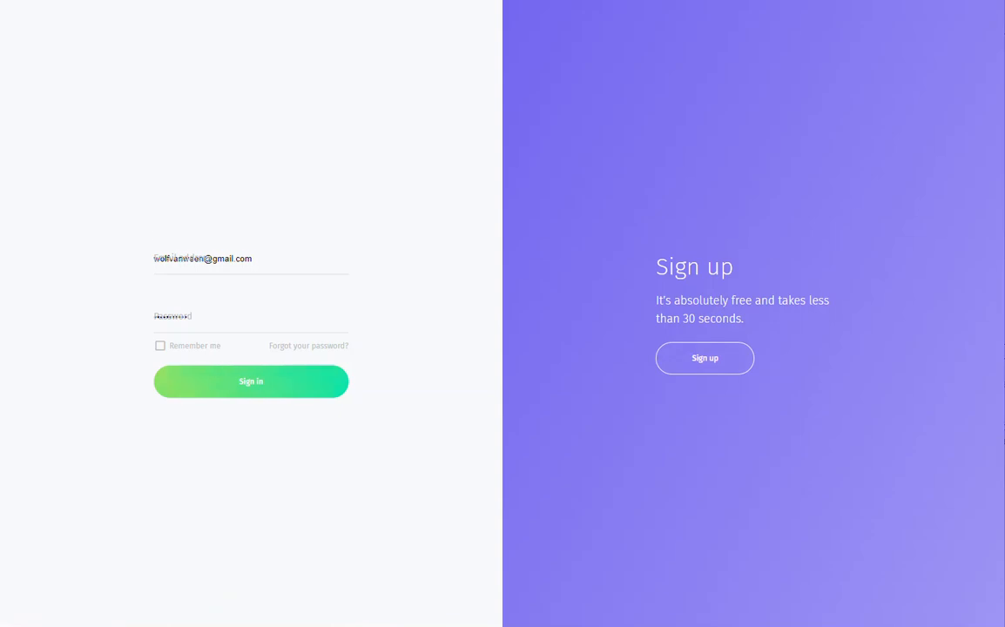
{"action": "left_click", "coordinate": [251, 381]}
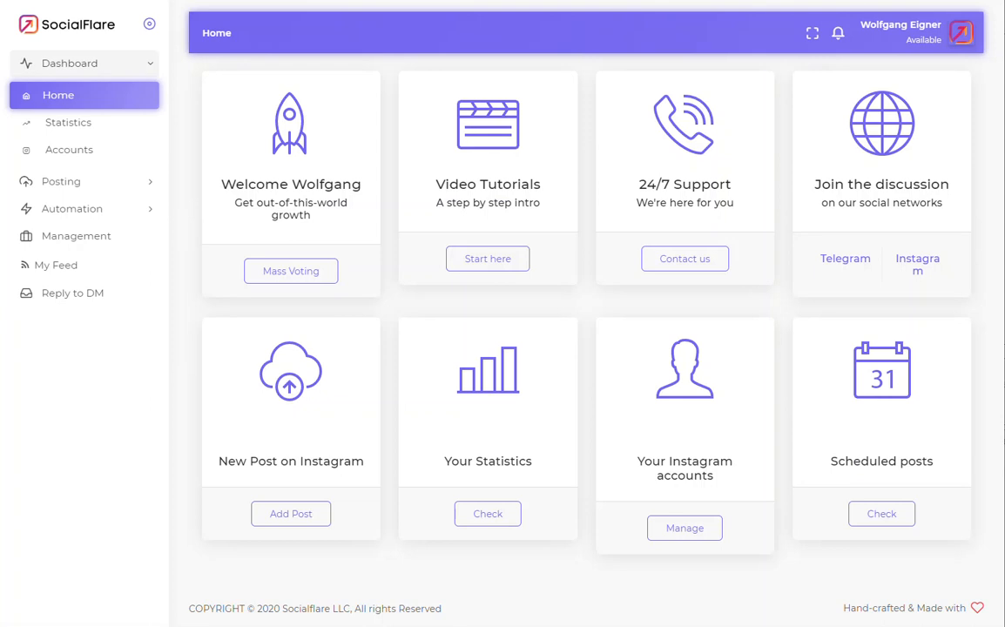
Collapse and re-pin the sidebar, then bring up the account menu from the header avatar.
{"action": "left_click", "coordinate": [150, 24]}
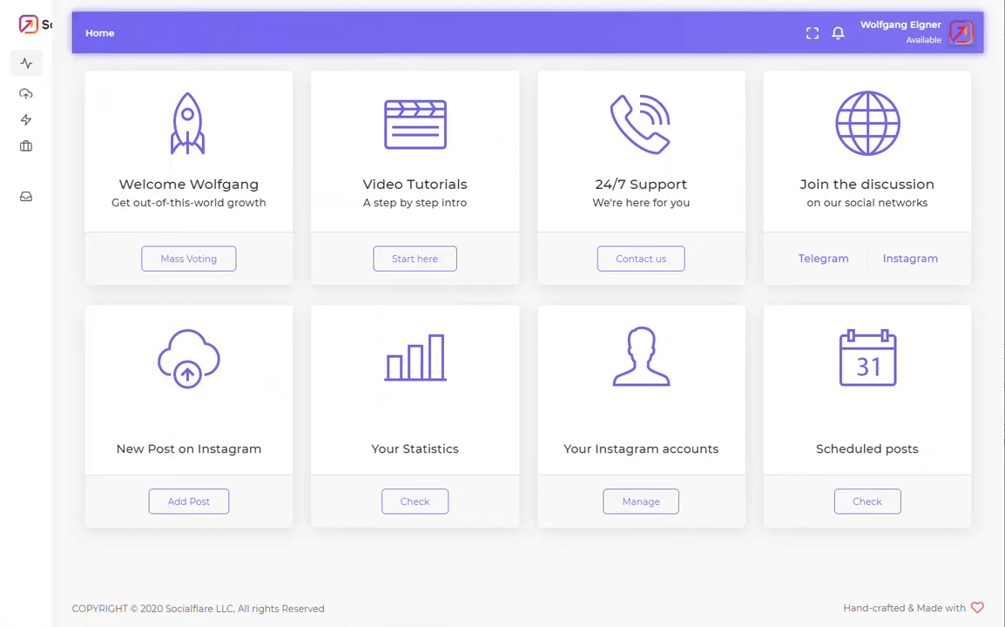
{"action": "mouse_move", "coordinate": [34, 174]}
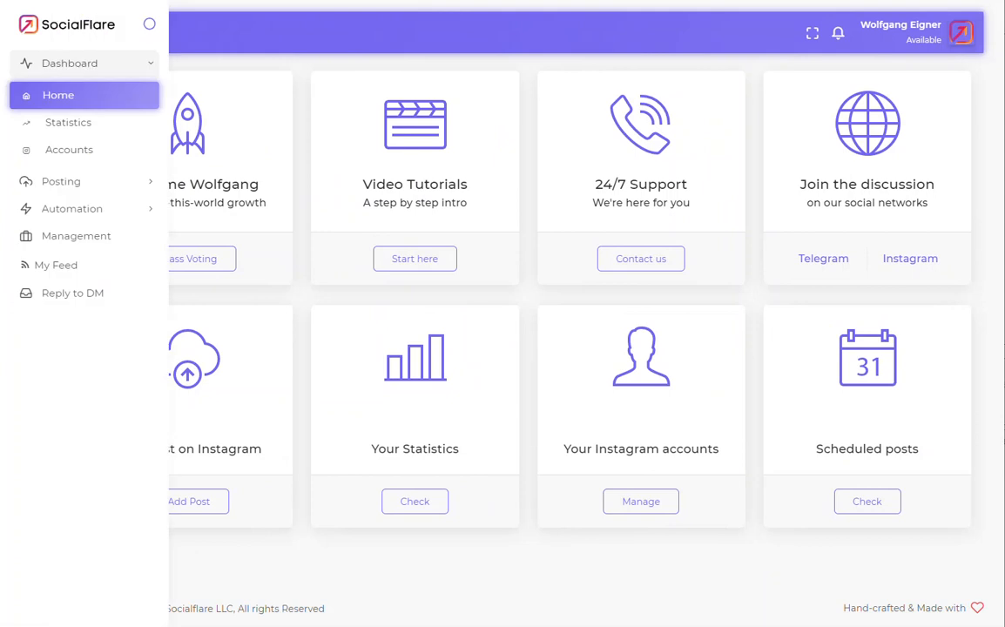
{"action": "left_click", "coordinate": [150, 25]}
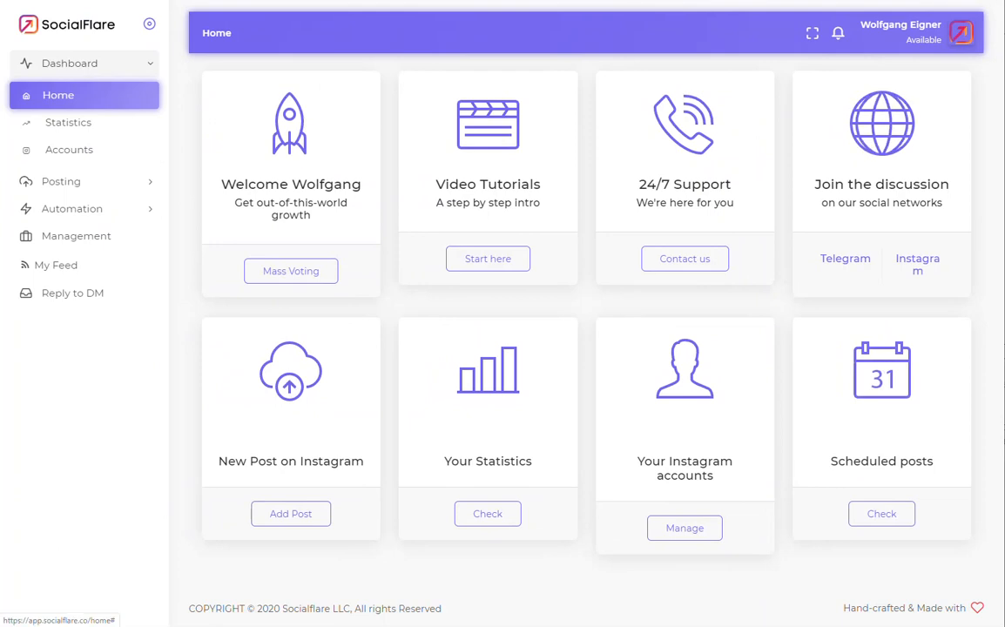
{"action": "left_click", "coordinate": [962, 32]}
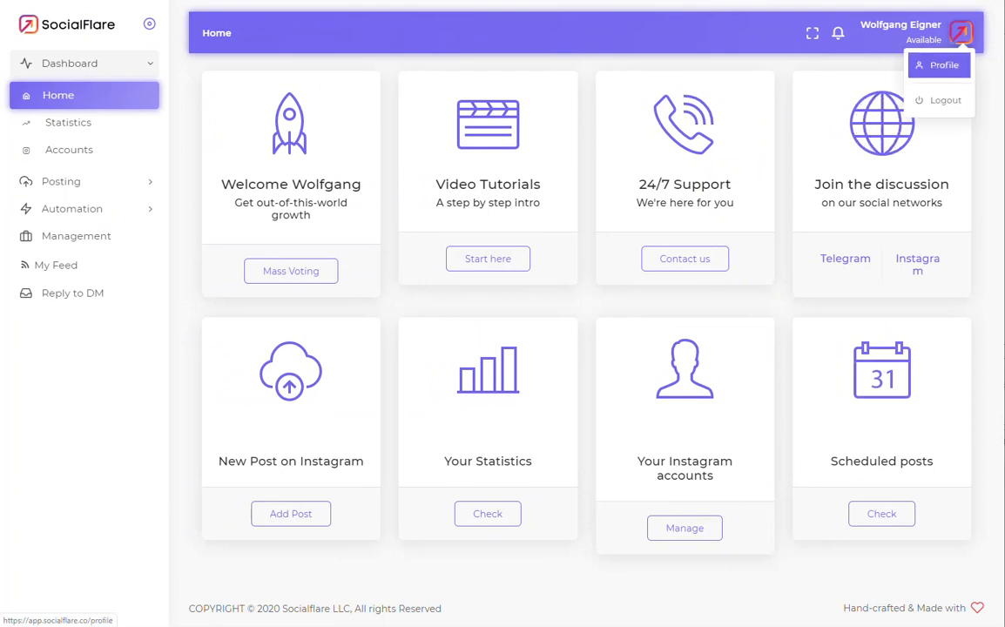
Go to Profile settings and browse the timezone list, keeping Europe/Madrid.
{"action": "left_click", "coordinate": [941, 64]}
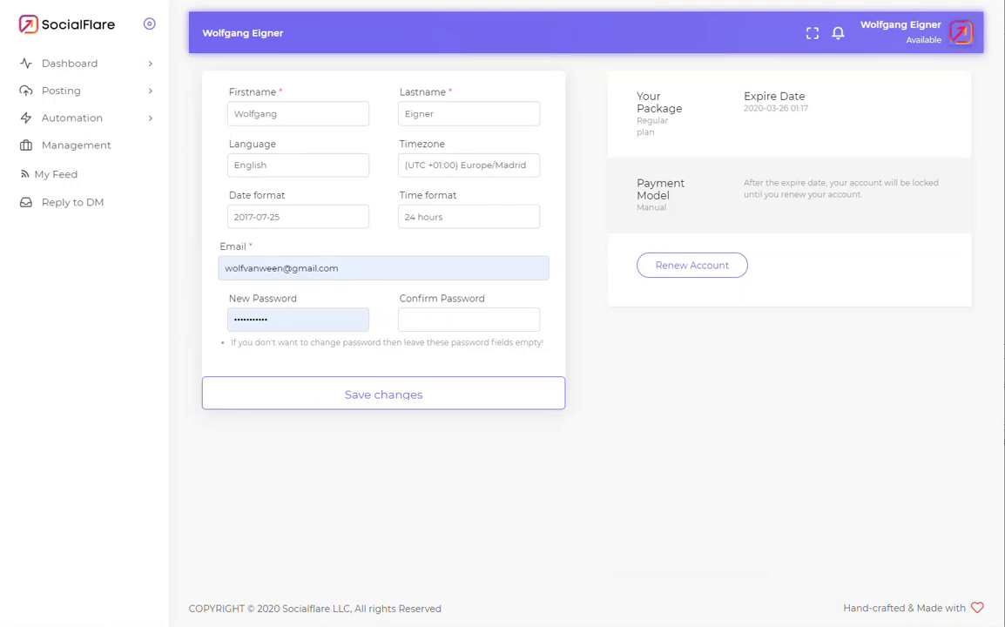
{"action": "left_click", "coordinate": [468, 165]}
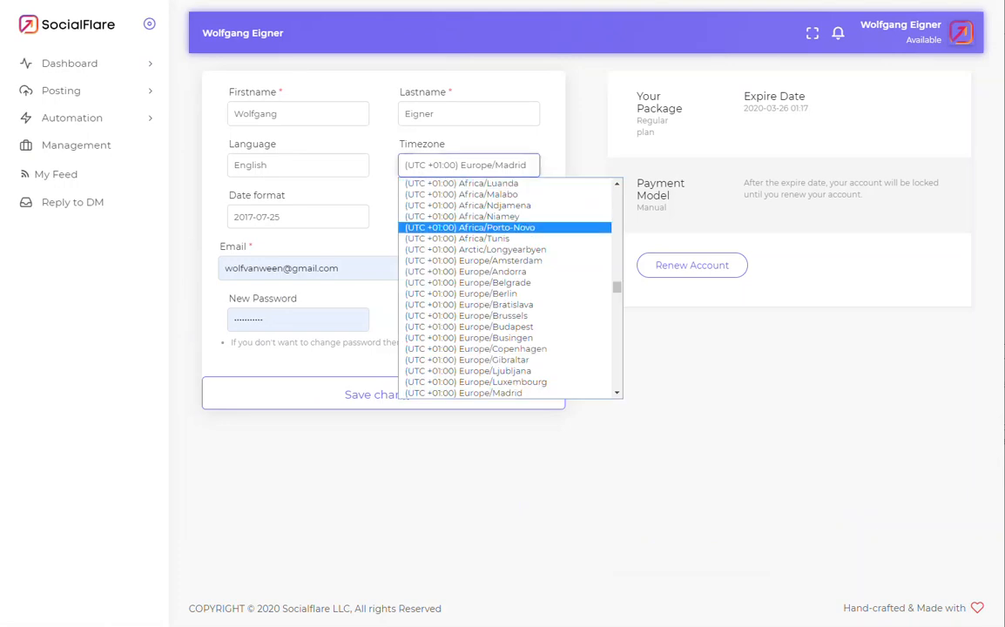
{"action": "key", "text": "Up"}
{"action": "key", "text": "Up"}
{"action": "key", "text": "Up"}
{"action": "key", "text": "Up"}
{"action": "key", "text": "Up"}
{"action": "key", "text": "Up"}
{"action": "key", "text": "Up"}
{"action": "key", "text": "Up"}
{"action": "key", "text": "Up"}
{"action": "key", "text": "Up"}
{"action": "key", "text": "Up"}
{"action": "key", "text": "Up"}
{"action": "key", "text": "Up"}
{"action": "key", "text": "Up"}
{"action": "key", "text": "Up"}
{"action": "key", "text": "Up"}
{"action": "key", "text": "Up"}
{"action": "key", "text": "Up"}
{"action": "key", "text": "Up"}
{"action": "key", "text": "Up"}
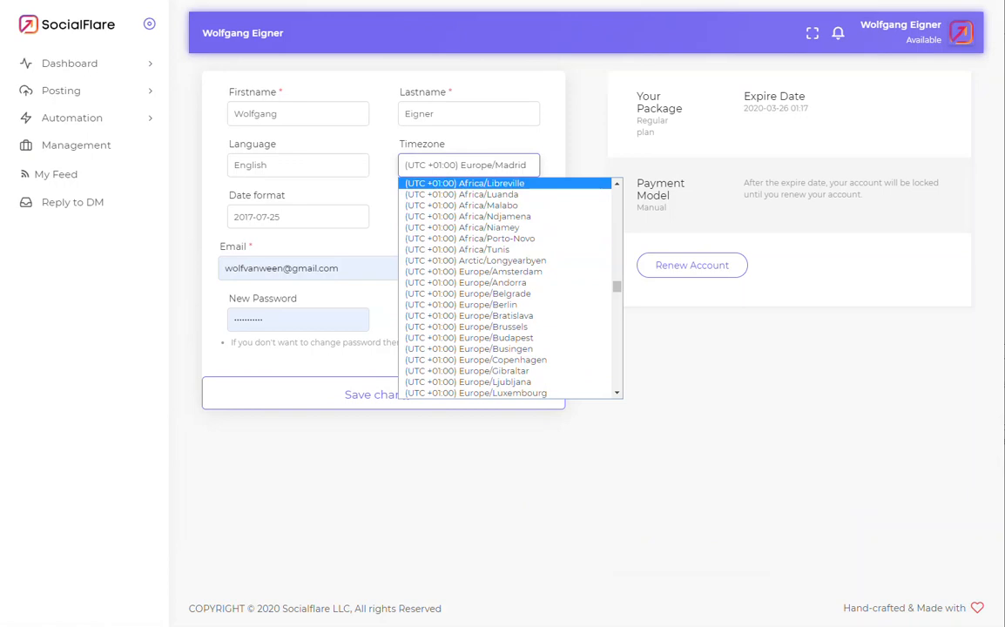
{"action": "key", "text": "Down"}
{"action": "key", "text": "Down"}
{"action": "key", "text": "Down"}
{"action": "key", "text": "Down"}
{"action": "key", "text": "Down"}
{"action": "key", "text": "Down"}
{"action": "key", "text": "Down"}
{"action": "key", "text": "Down"}
{"action": "key", "text": "Down"}
{"action": "key", "text": "Down"}
{"action": "key", "text": "Down"}
{"action": "key", "text": "Down"}
{"action": "key", "text": "Down"}
{"action": "key", "text": "Down"}
{"action": "key", "text": "Down"}
{"action": "key", "text": "Down"}
{"action": "key", "text": "Down"}
{"action": "key", "text": "Down"}
{"action": "key", "text": "Down"}
{"action": "key", "text": "Down"}
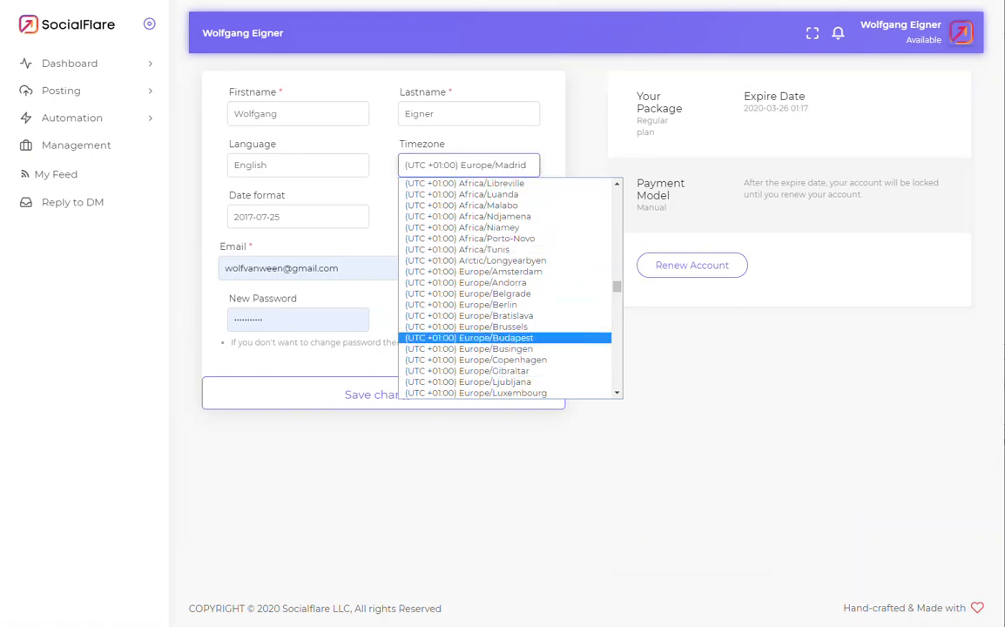
{"action": "left_click", "coordinate": [679, 362]}
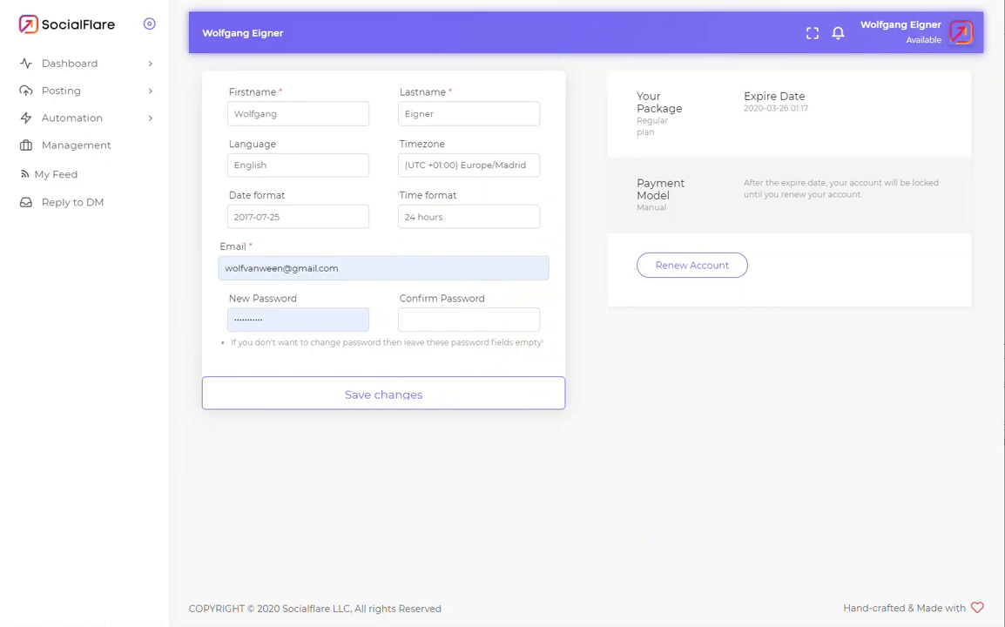
Erase the prefilled New Password field.
{"action": "double_click", "coordinate": [270, 320]}
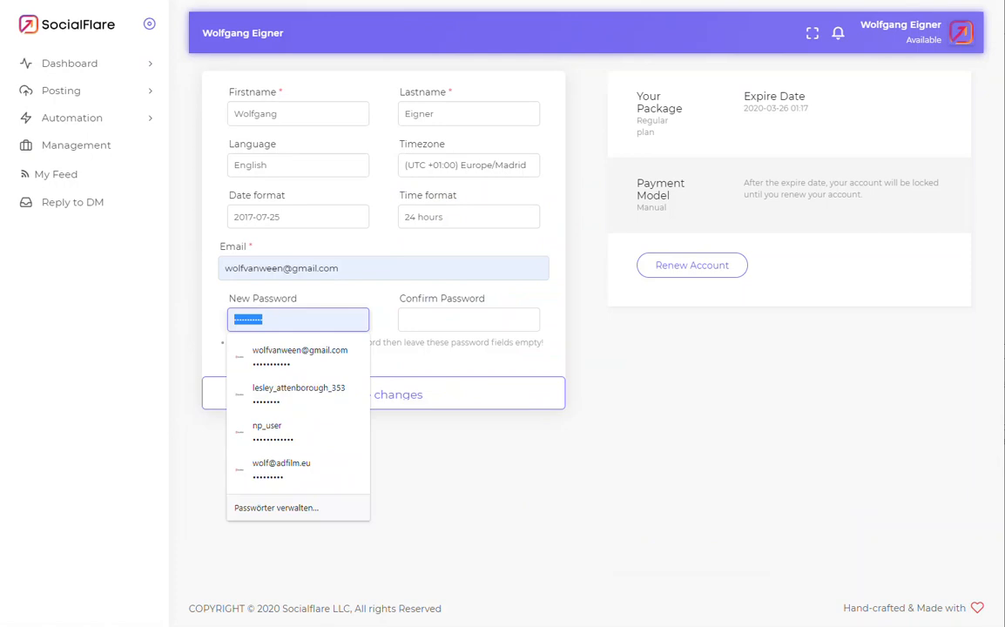
{"action": "key", "text": "BackSpace"}
{"action": "left_click", "coordinate": [592, 362]}
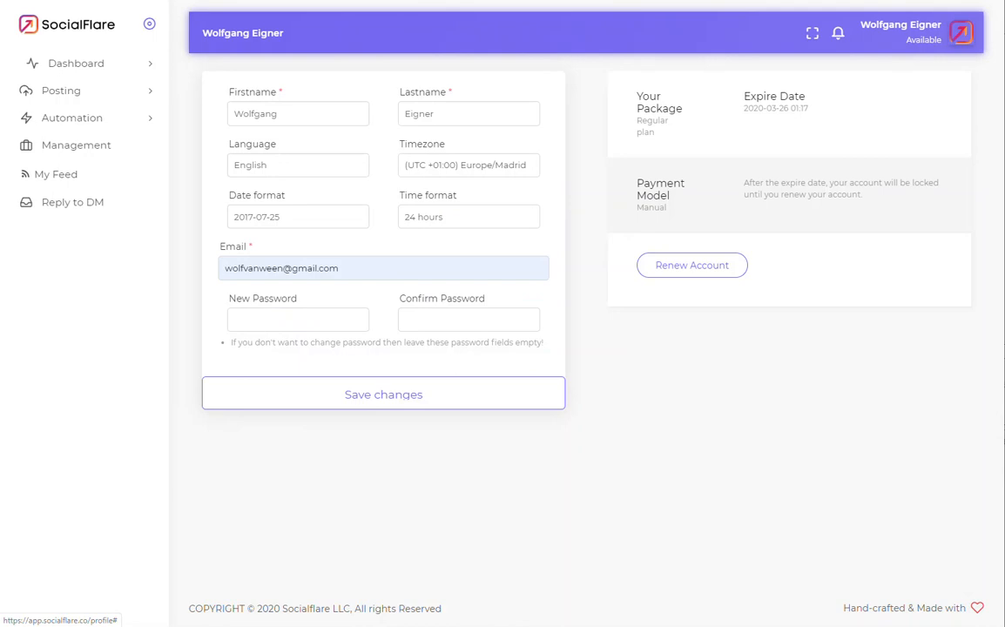
Expand Dashboard in the sidebar, visit Home, then go to the Statistics page.
{"action": "left_click", "coordinate": [76, 64]}
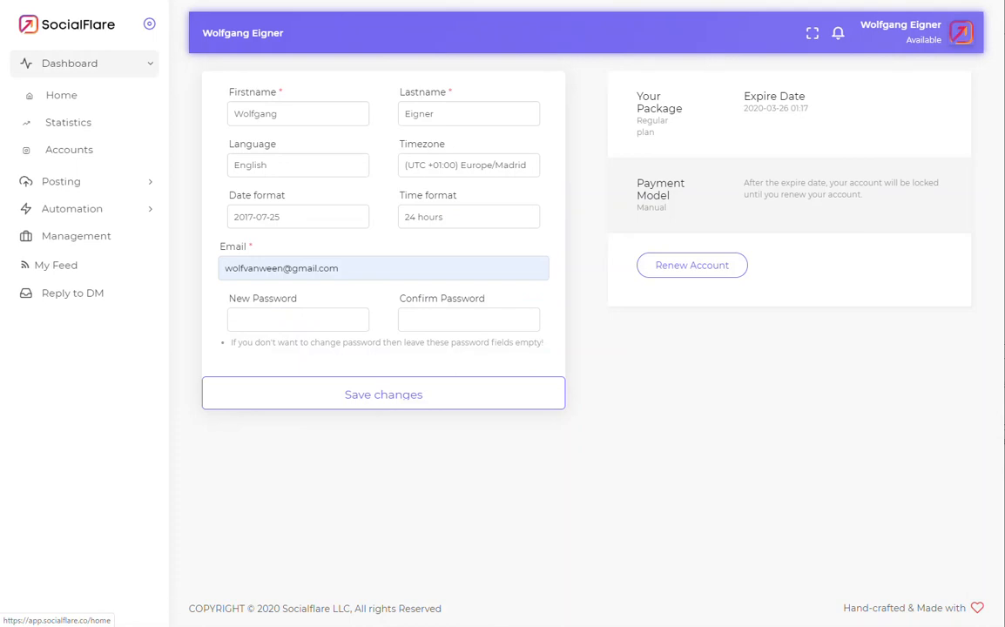
{"action": "left_click", "coordinate": [59, 95]}
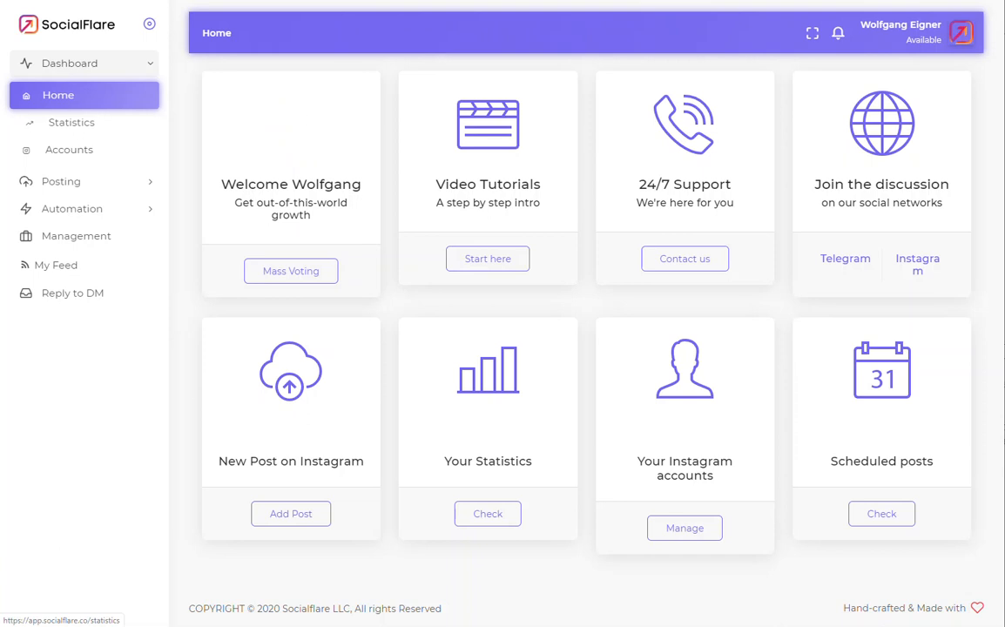
{"action": "left_click", "coordinate": [72, 122]}
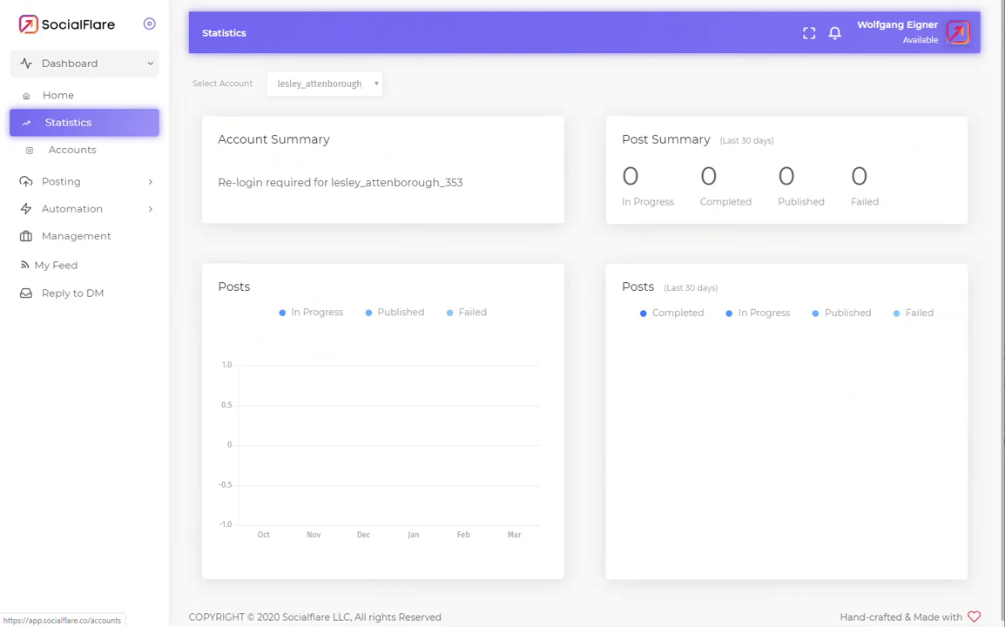
Go to the Accounts page listing the connected Instagram account.
{"action": "left_click", "coordinate": [73, 149]}
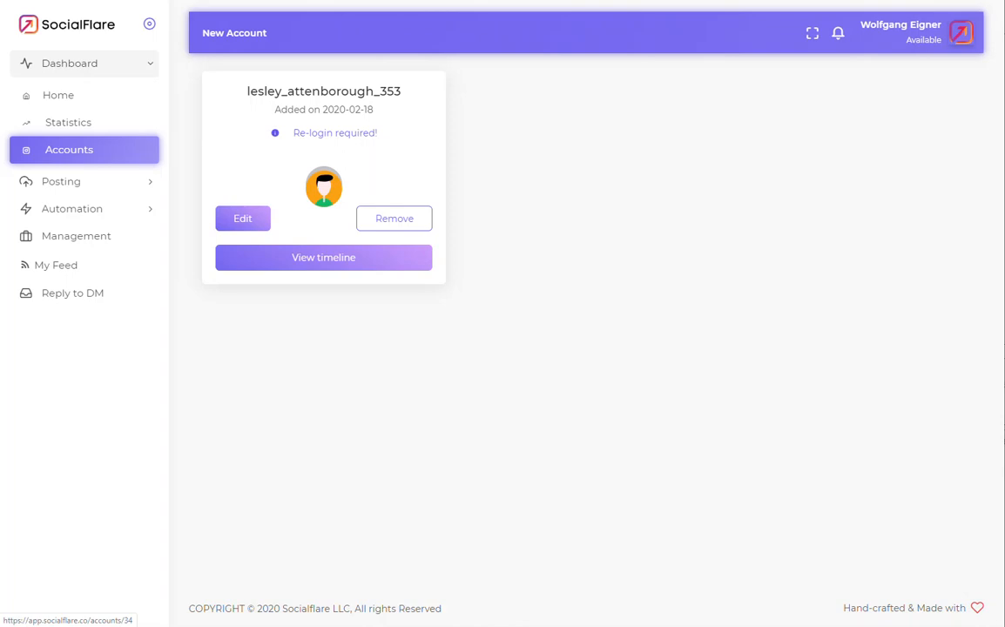
Edit the Instagram account, refill its saved username and password from autofill, and clear the proxy.
{"action": "left_click", "coordinate": [243, 219]}
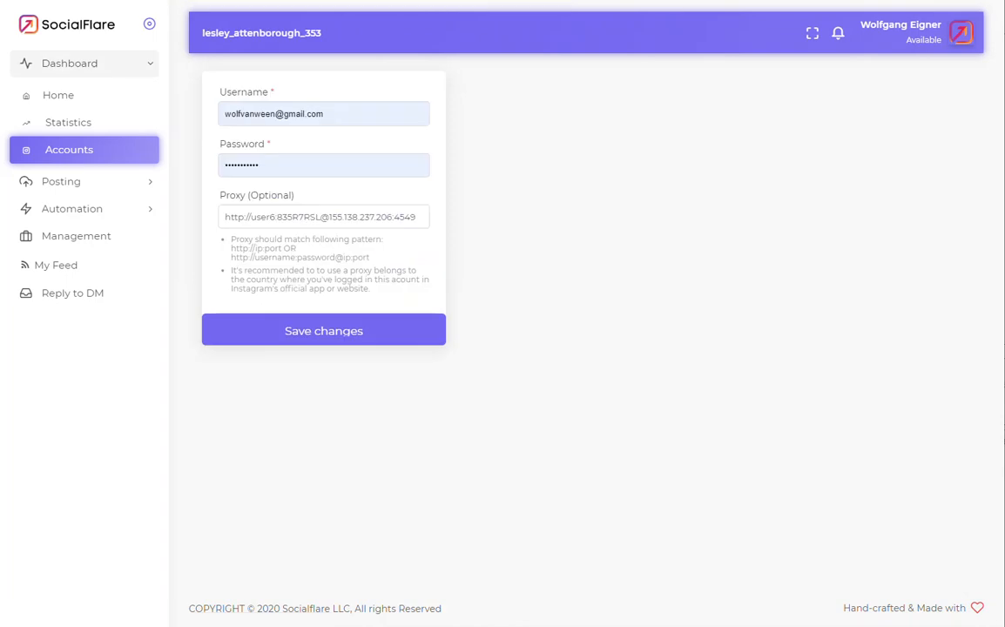
{"action": "triple_click", "coordinate": [287, 114]}
{"action": "key", "text": "BackSpace"}
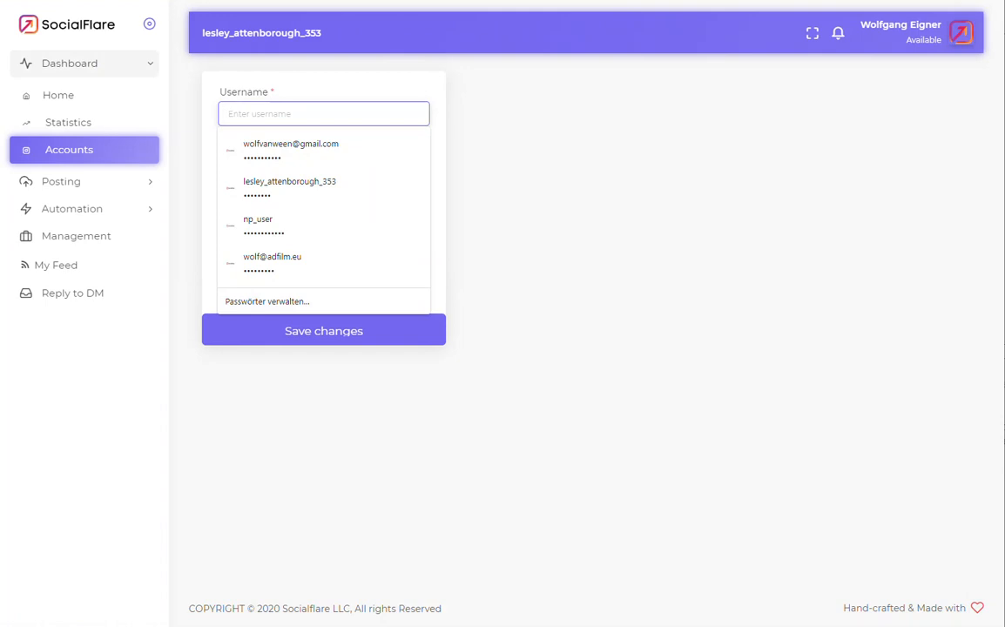
{"action": "key", "text": "Down"}
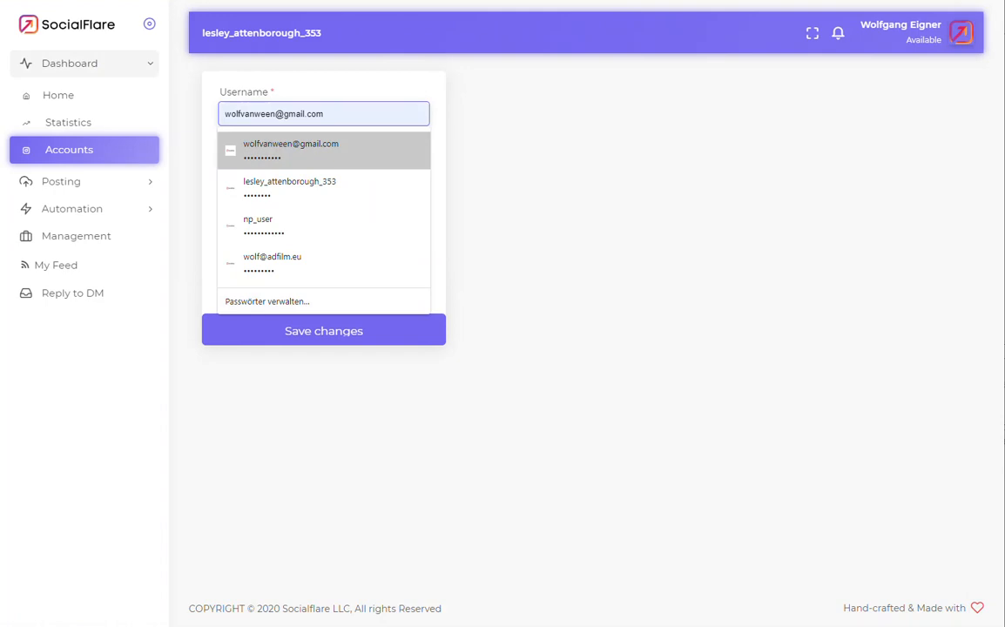
{"action": "key", "text": "Down"}
{"action": "key", "text": "Return"}
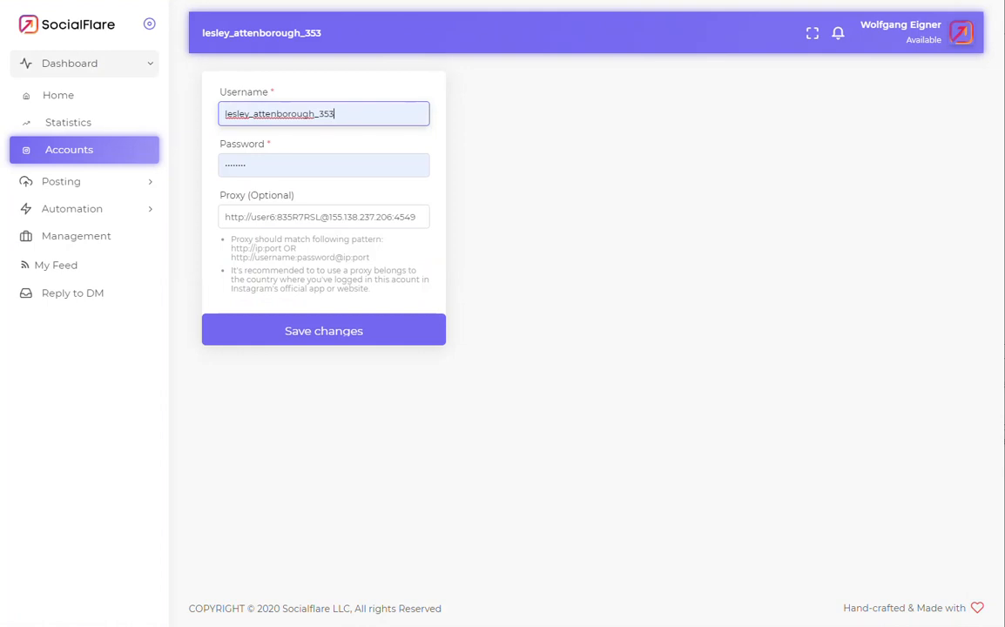
{"action": "key", "text": "Tab"}
{"action": "key", "text": "Tab"}
{"action": "key", "text": "BackSpace"}
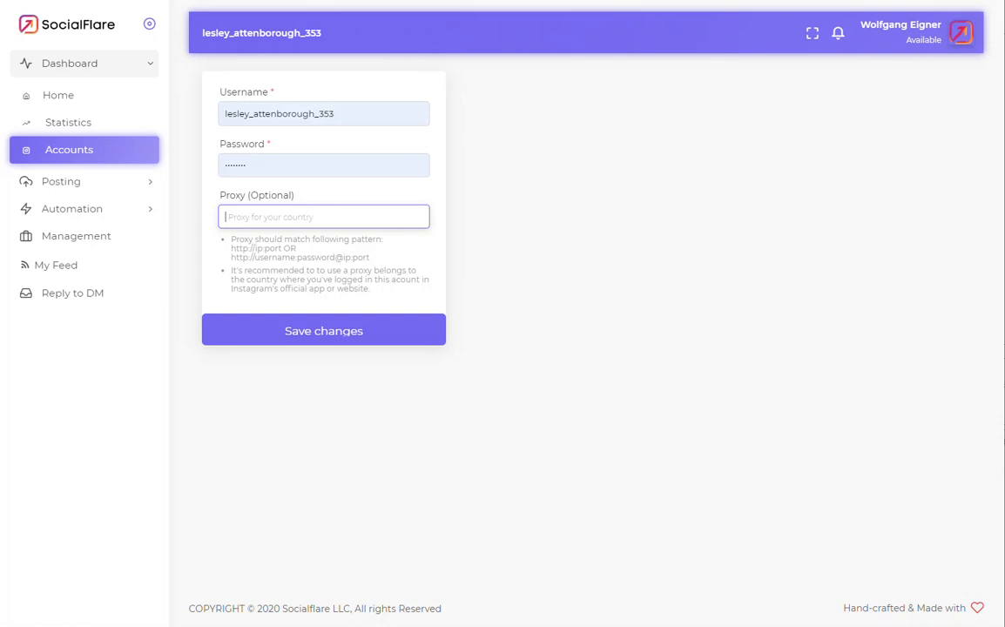
Select and then deselect the proxy format example text on the account edit form.
{"action": "left_click_drag", "start_coordinate": [231, 257], "coordinate": [369, 257]}
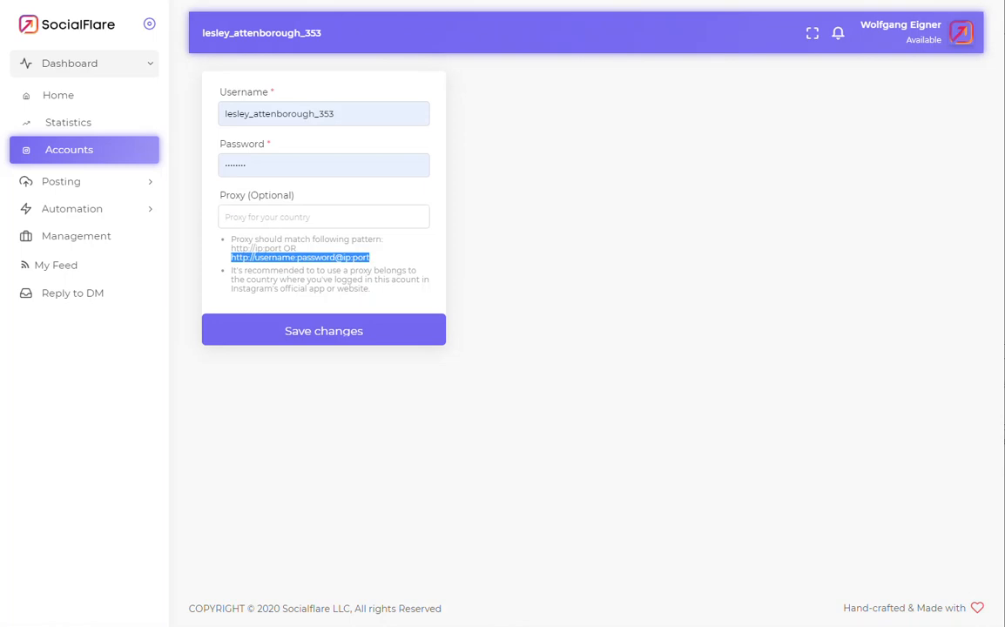
{"action": "left_click", "coordinate": [369, 259]}
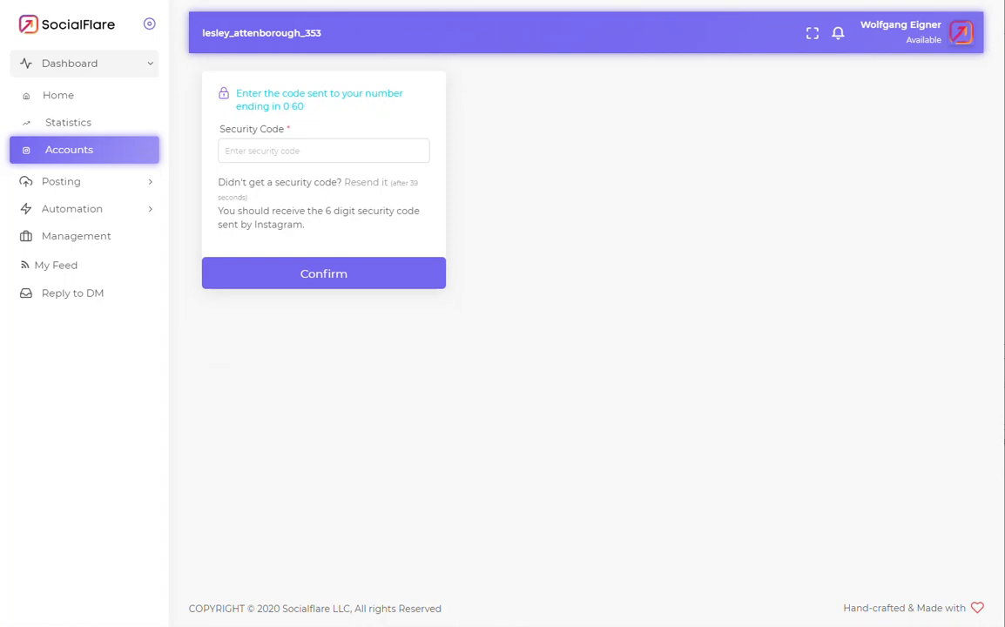
Enter and confirm the 6-digit Instagram security code, then return to the Accounts list.
{"action": "left_click", "coordinate": [323, 151]}
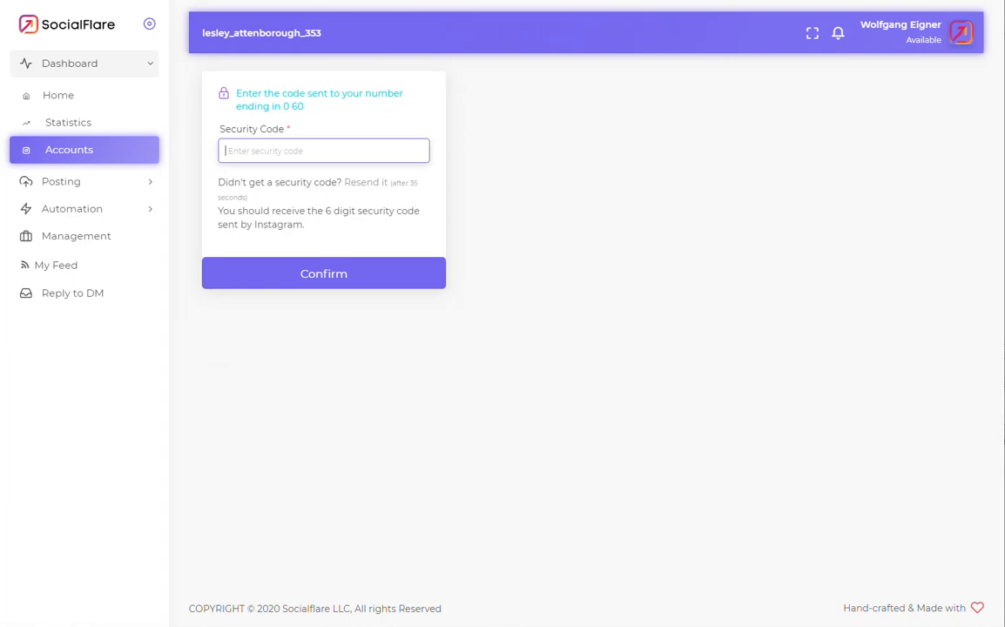
{"action": "left_click", "coordinate": [324, 274]}
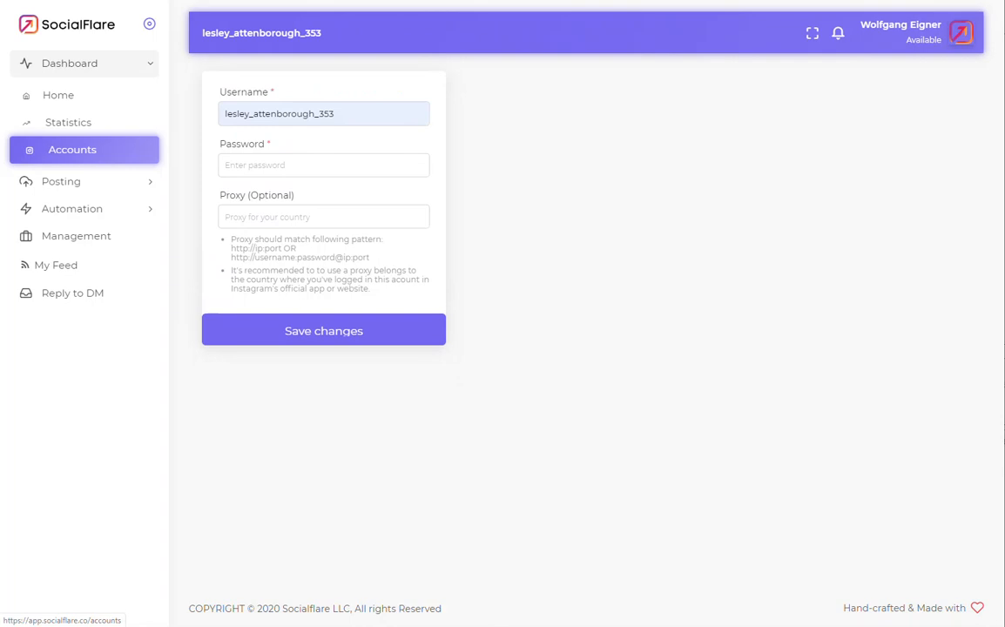
{"action": "left_click", "coordinate": [72, 150]}
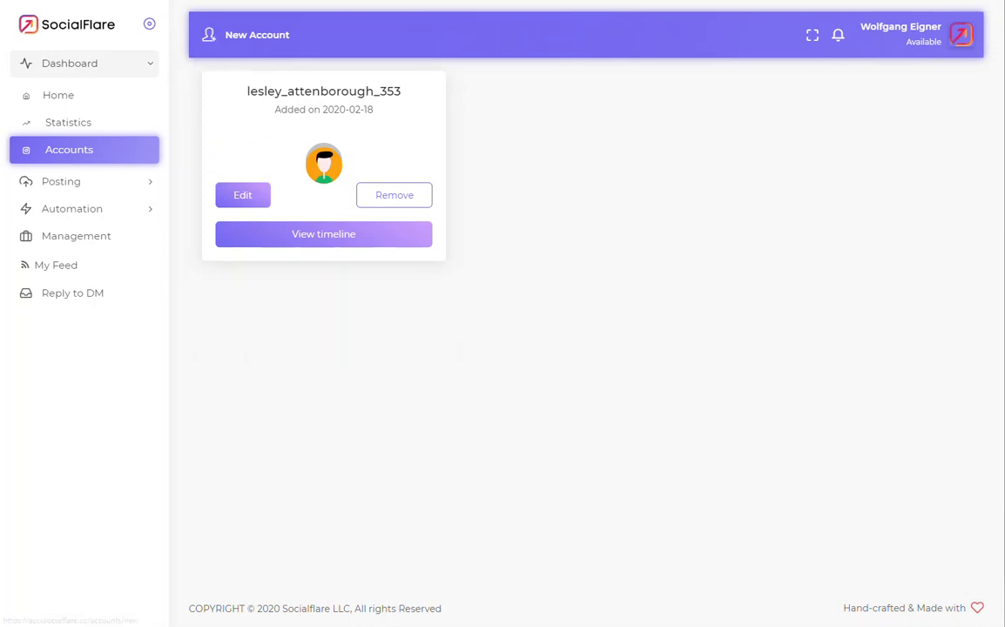
Start adding another Instagram account via New Account.
{"action": "left_click", "coordinate": [208, 34]}
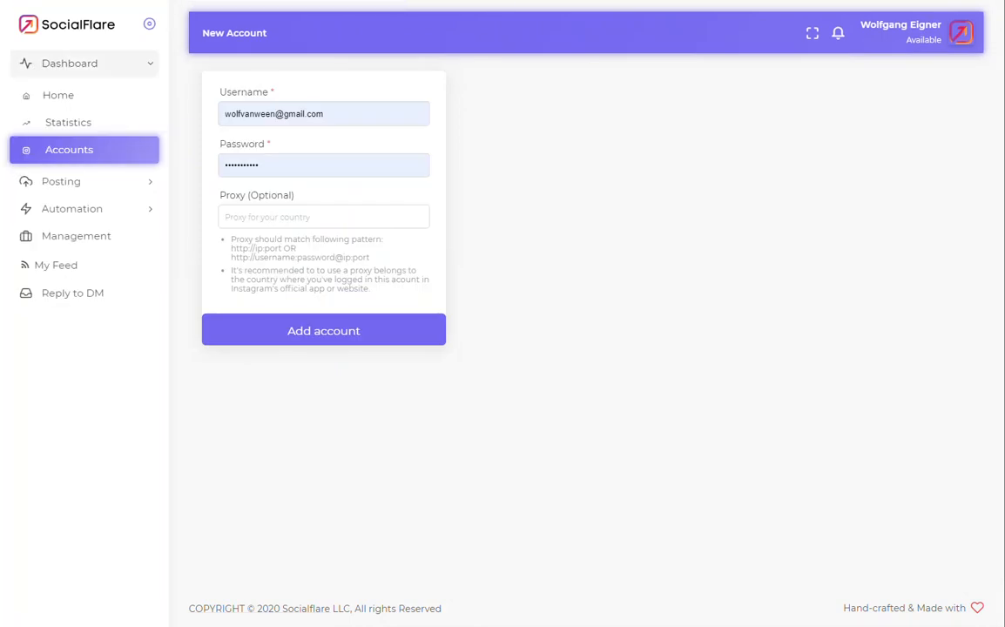
Replace the autofilled login with the new account's username and password, then submit it.
{"action": "triple_click", "coordinate": [281, 114]}
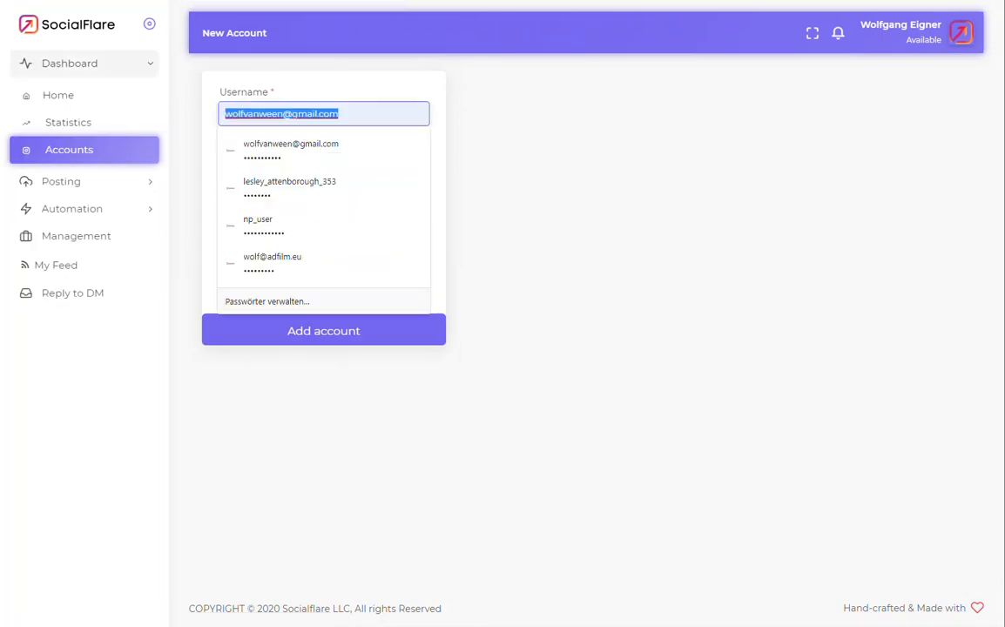
{"action": "key", "text": "BackSpace"}
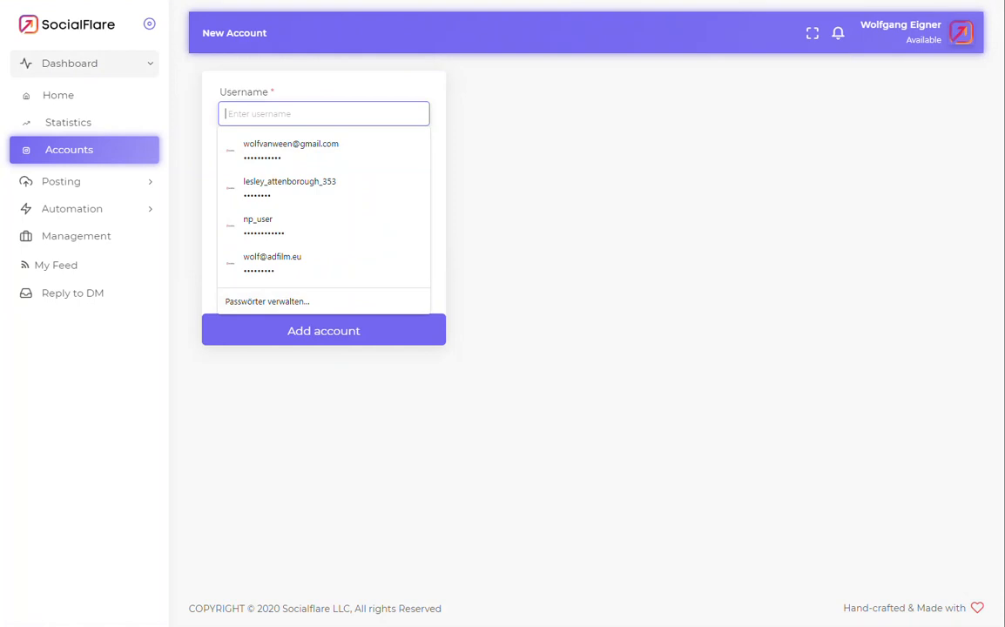
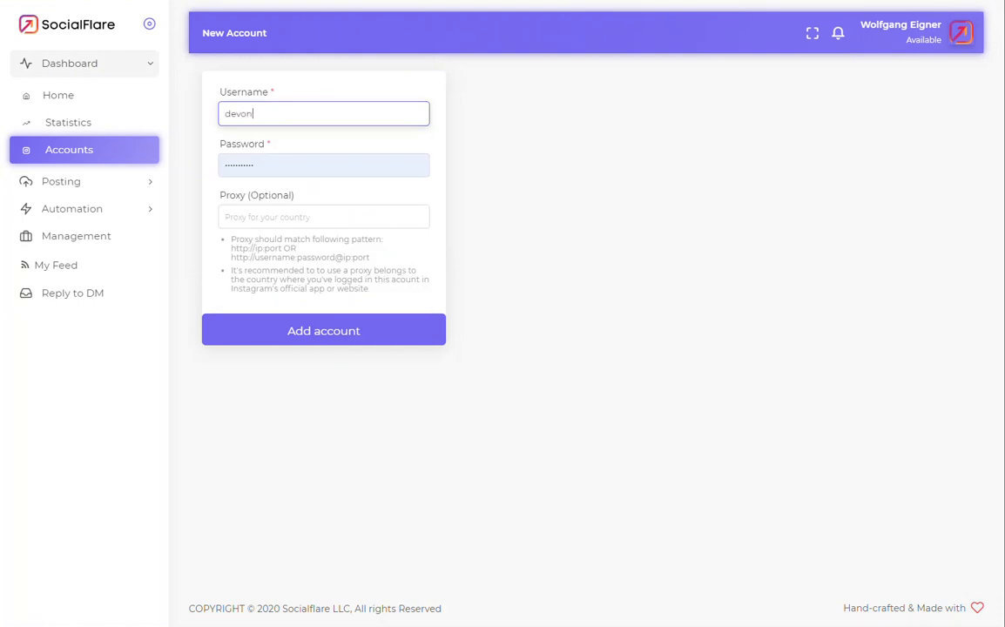
{"action": "key", "text": "Tab"}
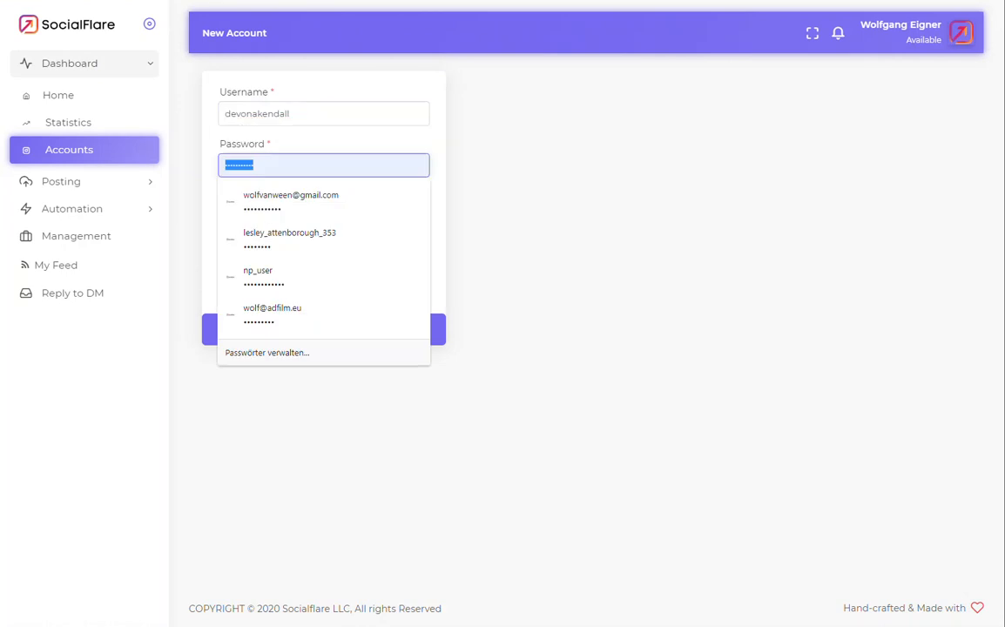
{"action": "type", "text": "••"}
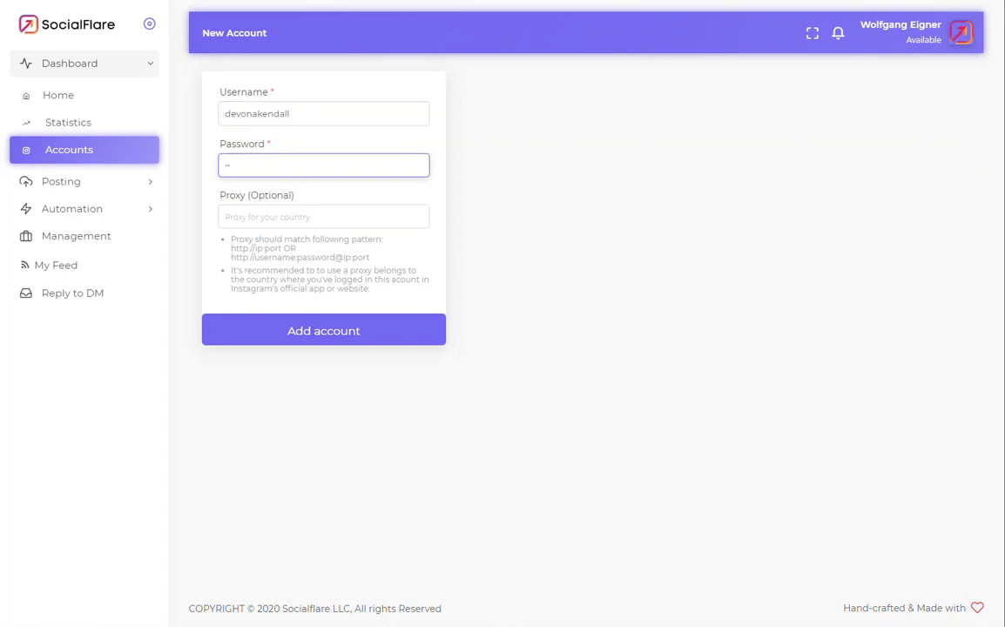
{"action": "type", "text": "•••••••"}
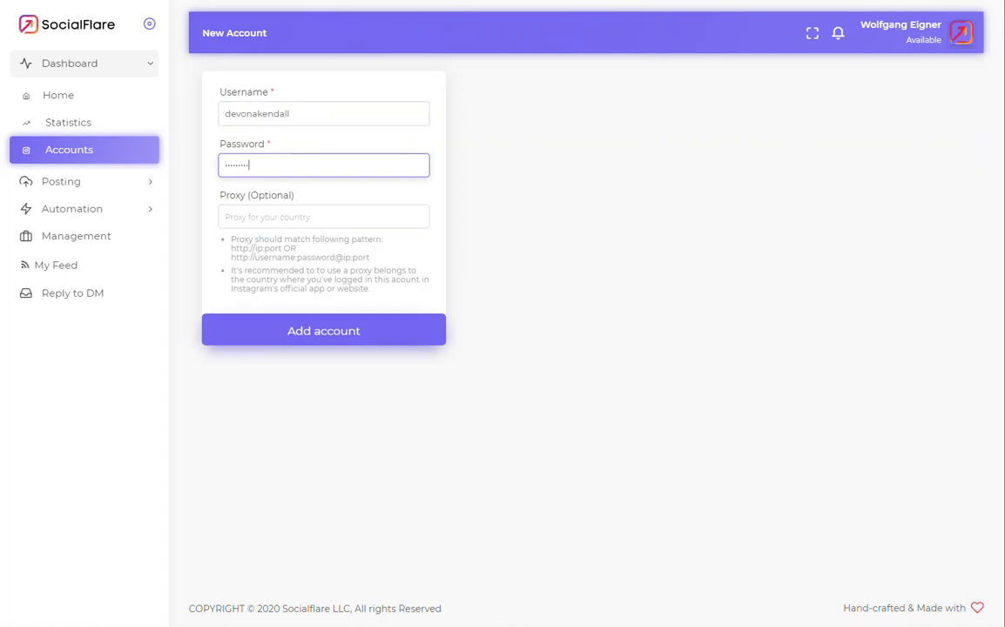
{"action": "left_click", "coordinate": [325, 331]}
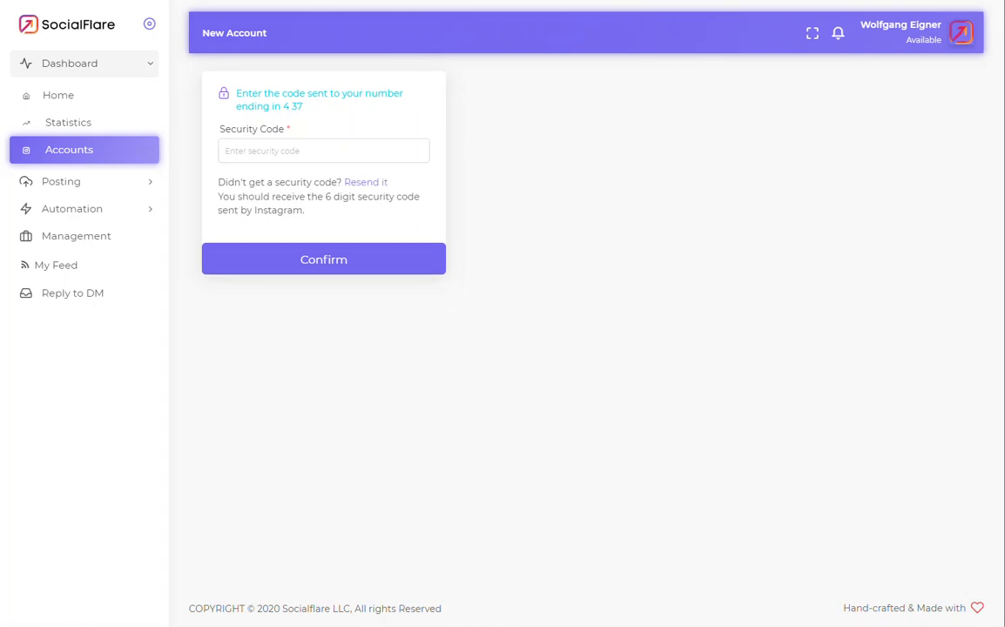
Enter the six-digit Instagram security code received by SMS and confirm it.
{"action": "left_click", "coordinate": [323, 151]}
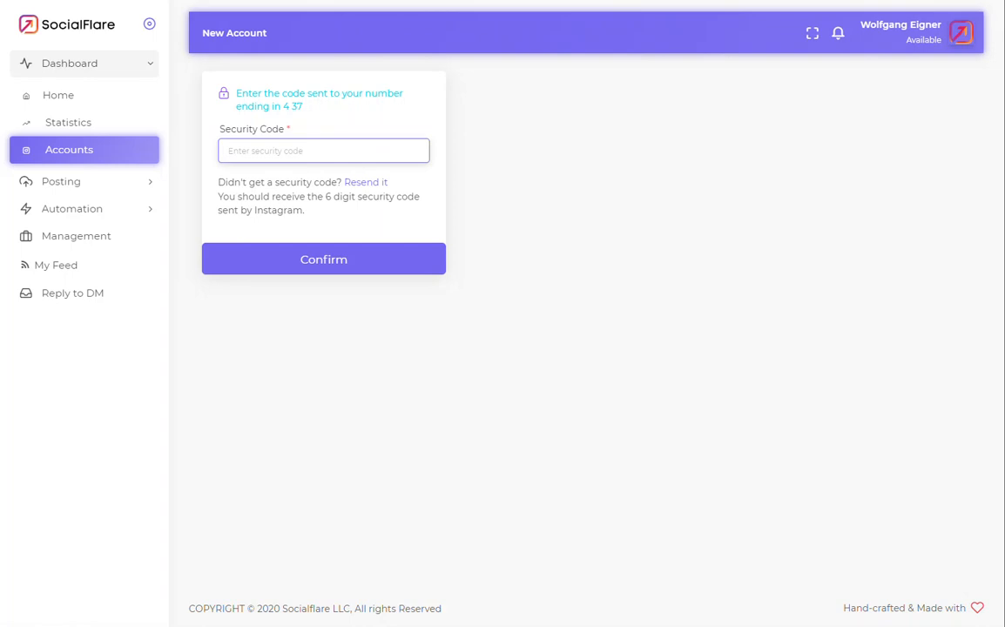
{"action": "left_click", "coordinate": [323, 259]}
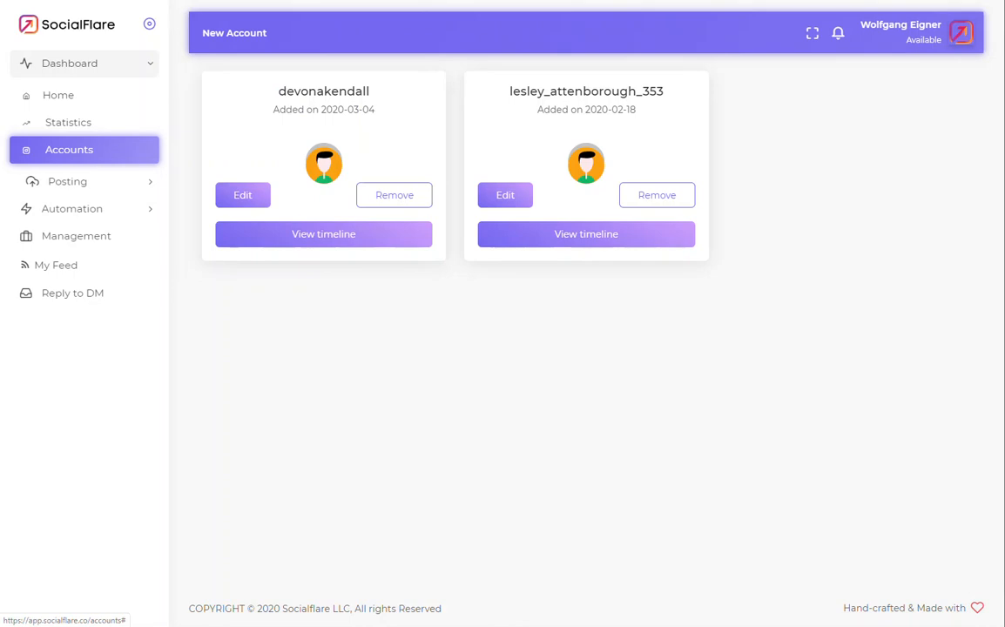
Expand Posting in the sidebar and go to the Add Post page.
{"action": "left_click", "coordinate": [67, 181]}
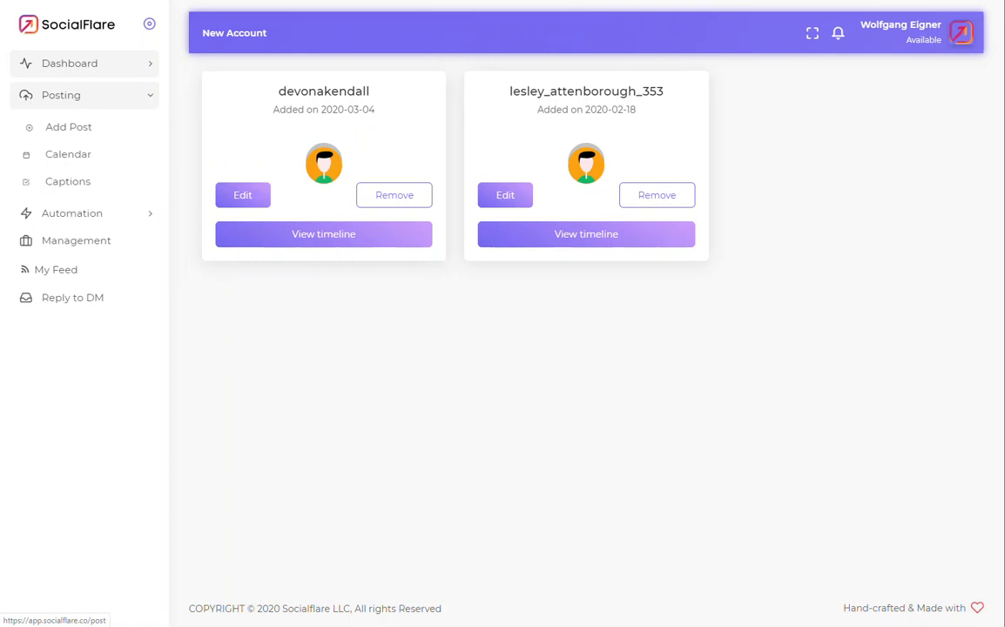
{"action": "left_click", "coordinate": [69, 127]}
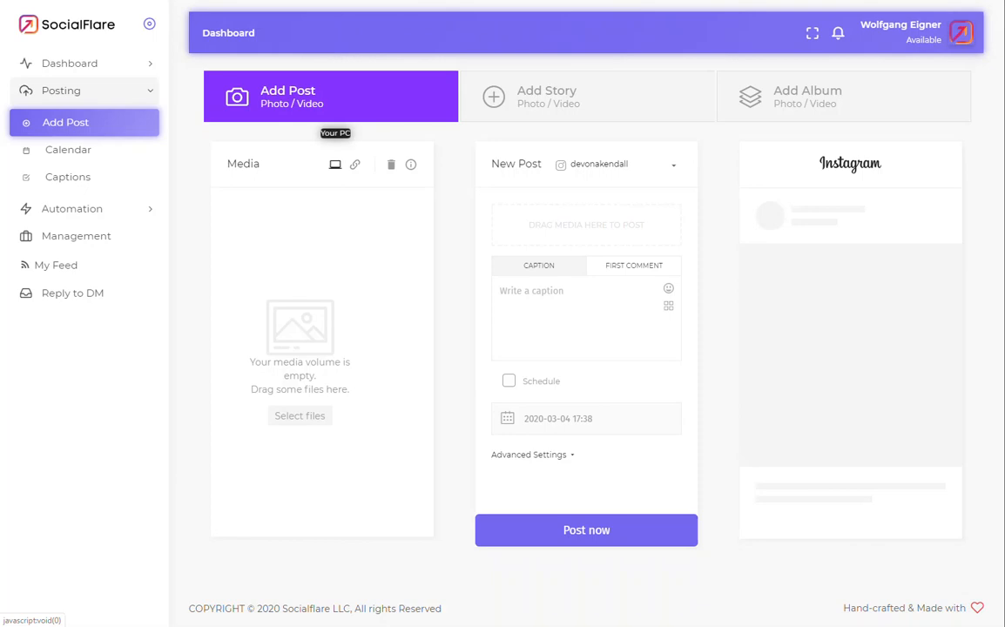
Upload DSCN0653.JPG from the Pictures 'Dom i Ogrod' folder into the post's Media panel.
{"action": "left_click", "coordinate": [334, 163]}
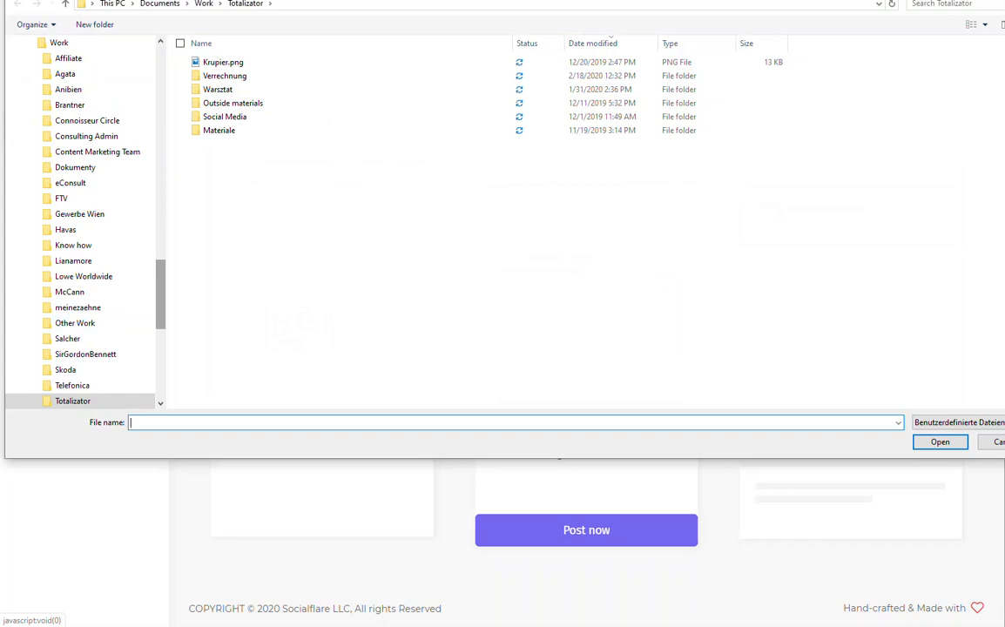
{"action": "scroll", "coordinate": [83, 222], "scroll_direction": "up", "scroll_amount": 8}
{"action": "left_click_drag", "start_coordinate": [160, 216], "coordinate": [160, 206]}
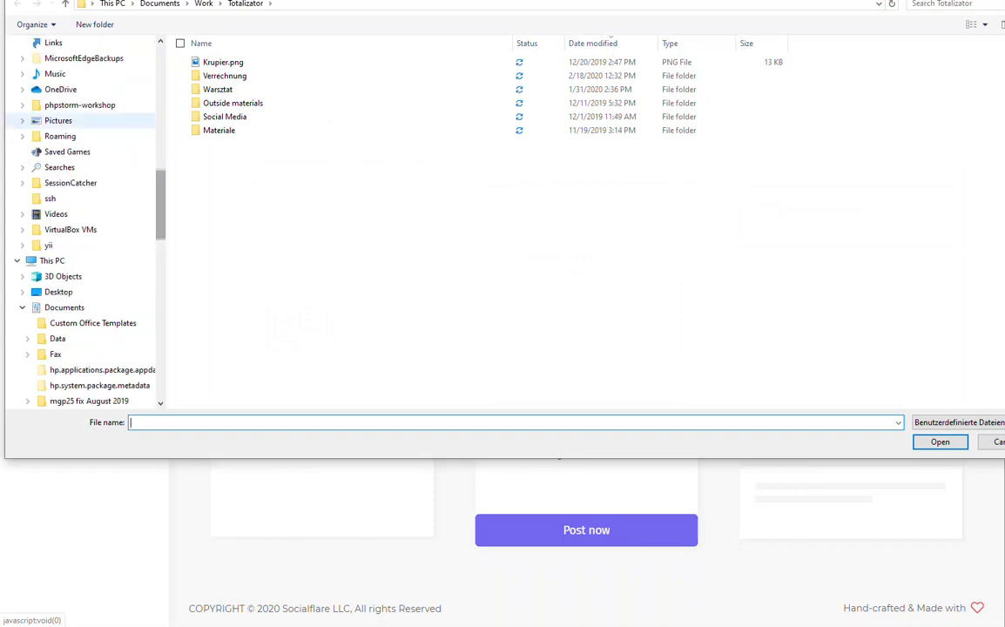
{"action": "left_click", "coordinate": [59, 121]}
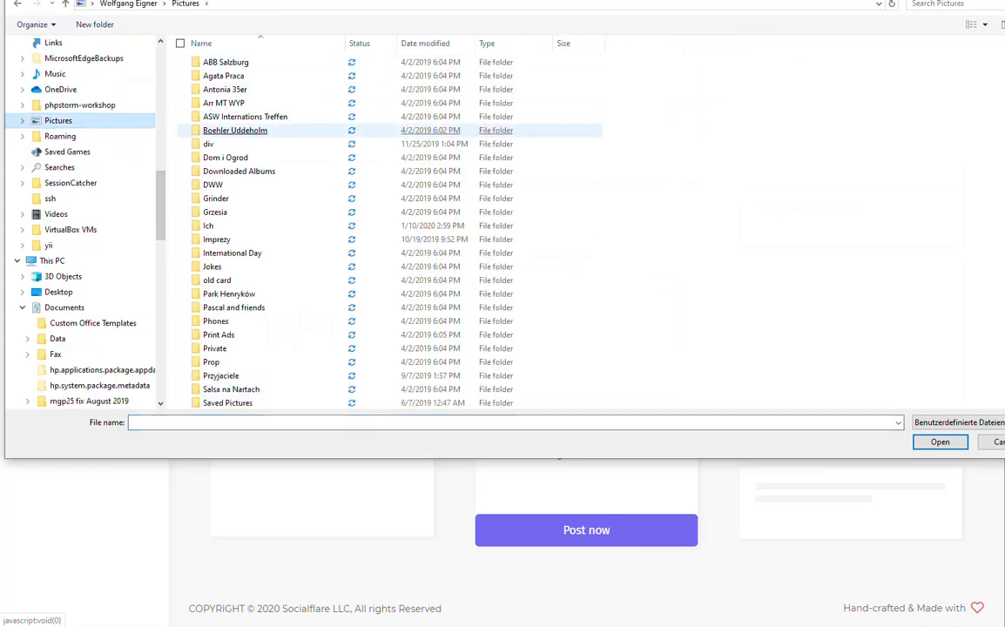
{"action": "double_click", "coordinate": [226, 157]}
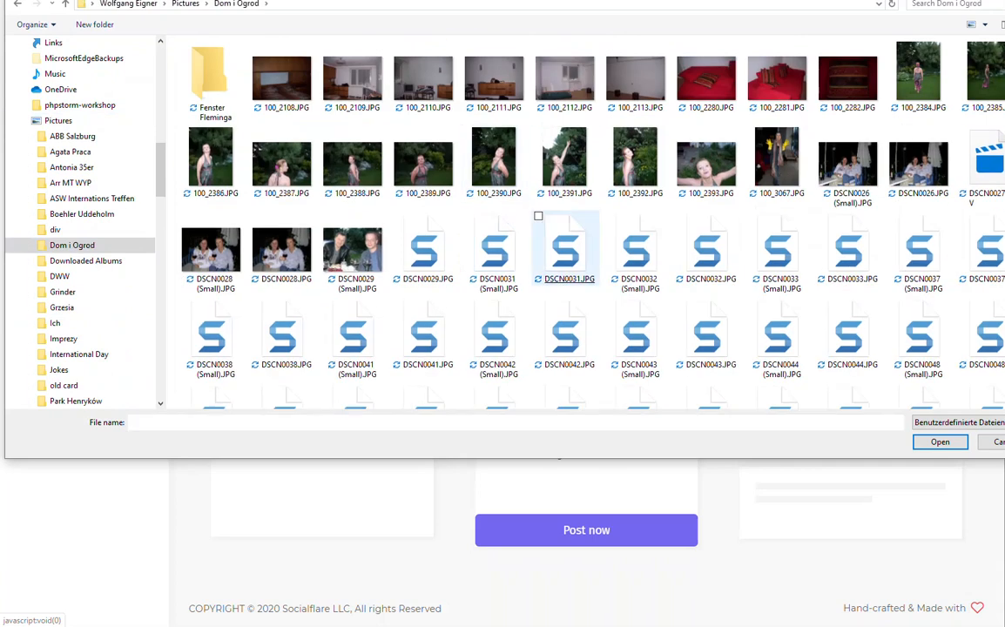
{"action": "scroll", "coordinate": [570, 268], "scroll_direction": "down", "scroll_amount": 3}
{"action": "scroll", "coordinate": [575, 272], "scroll_direction": "up", "scroll_amount": 3}
{"action": "scroll", "coordinate": [893, 327], "scroll_direction": "down", "scroll_amount": 6}
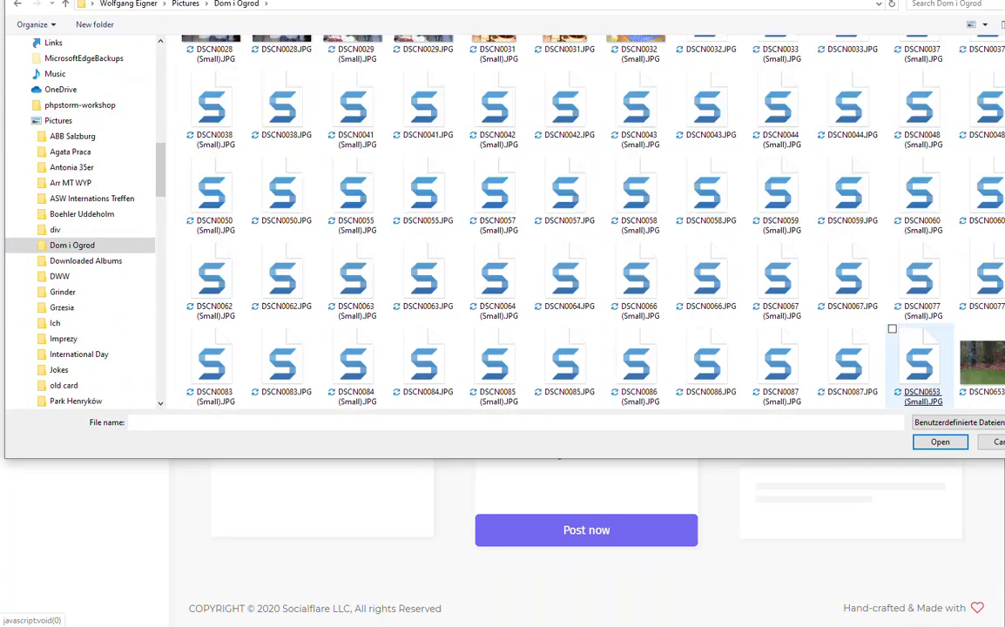
{"action": "left_click", "coordinate": [986, 96]}
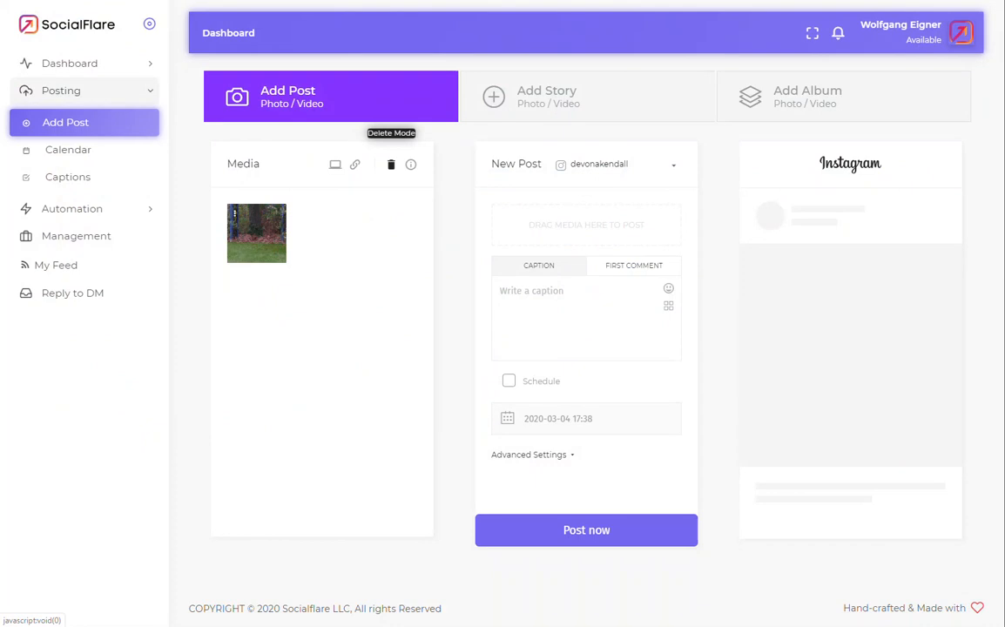
Leave delete mode with the garden photo kept, then drag it into the new post.
{"action": "left_click", "coordinate": [391, 164]}
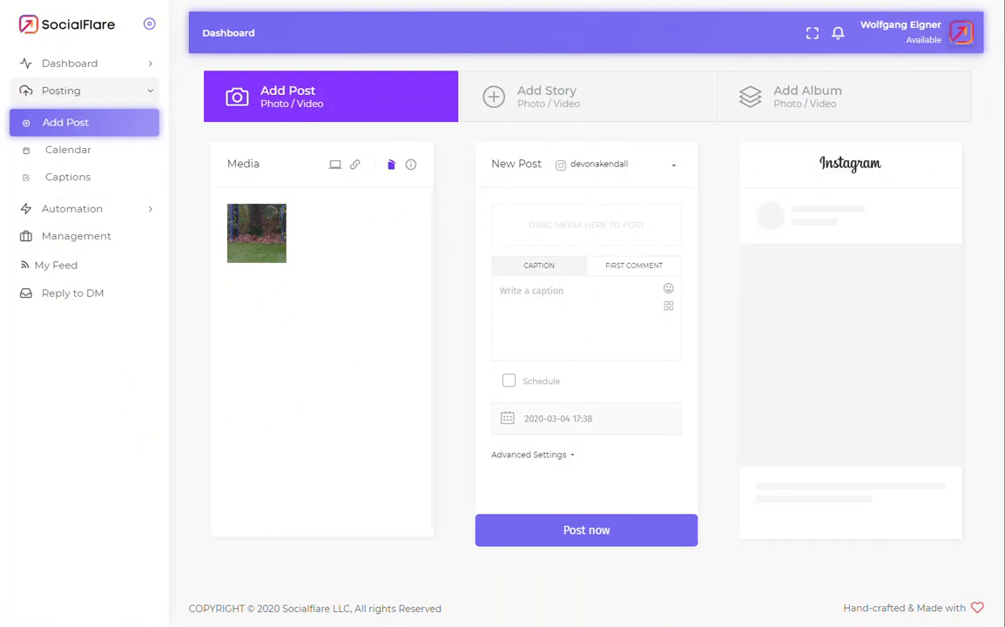
{"action": "left_click", "coordinate": [235, 255]}
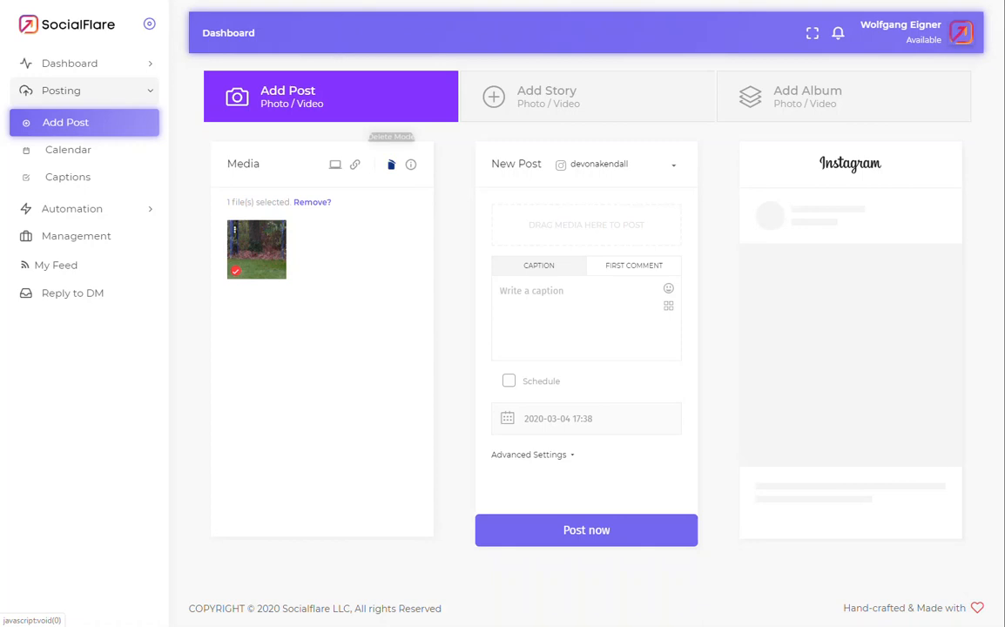
{"action": "left_click", "coordinate": [391, 164]}
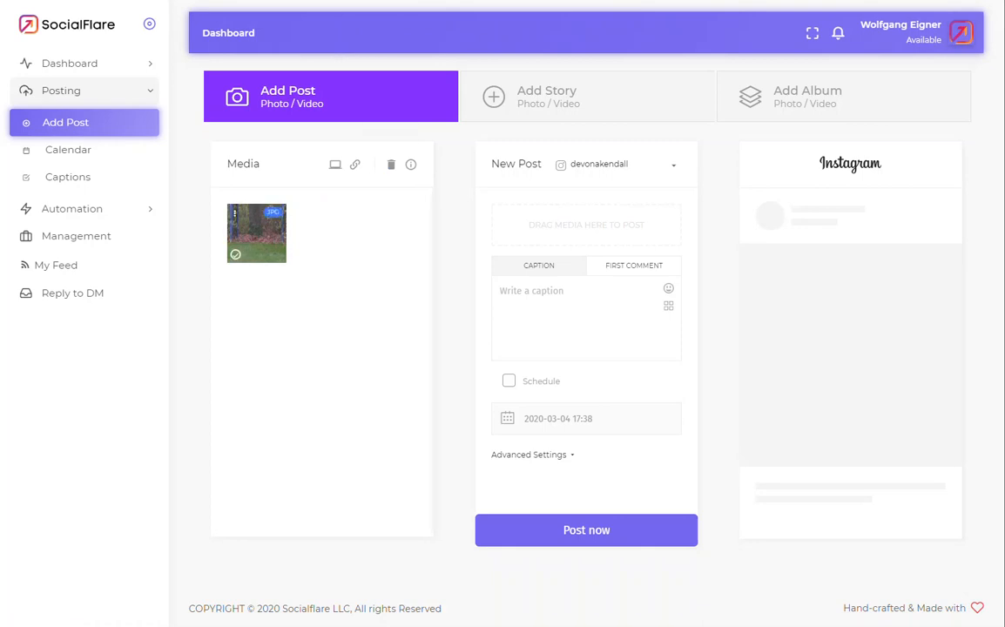
{"action": "left_click_drag", "start_coordinate": [256, 232], "coordinate": [522, 225]}
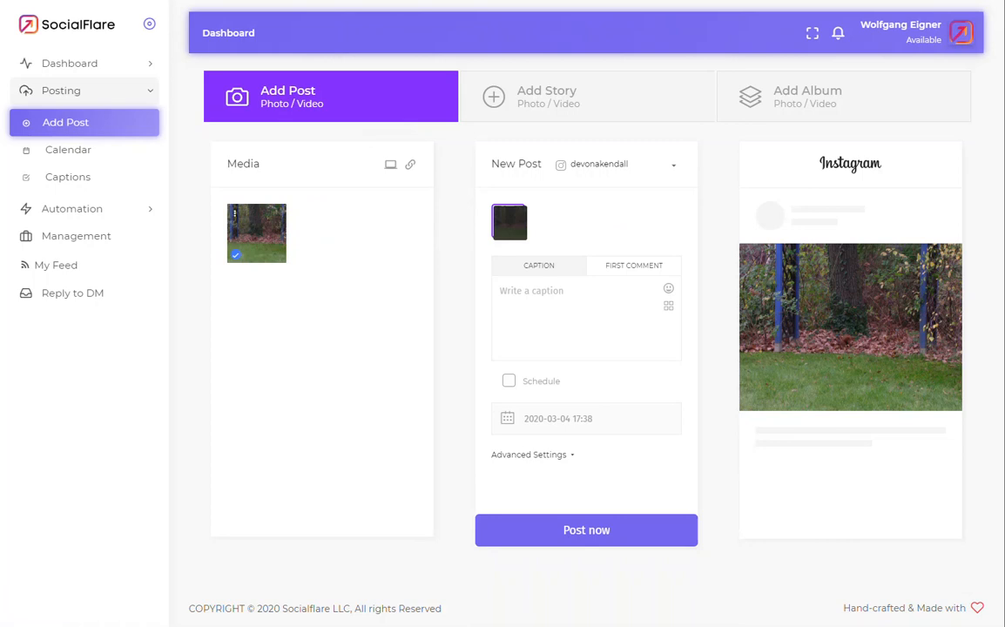
{"action": "left_click", "coordinate": [616, 164]}
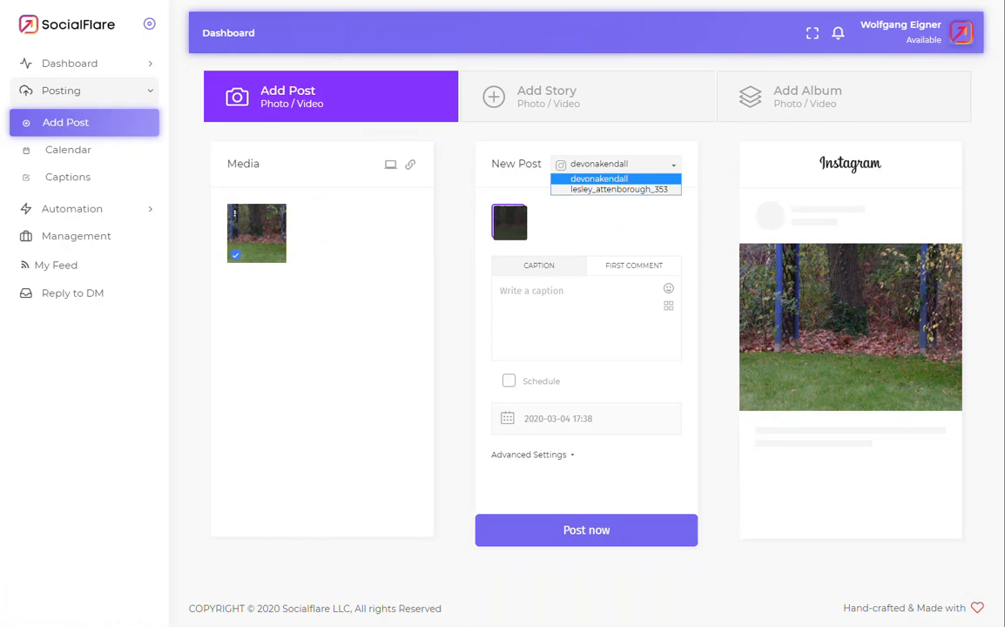
{"action": "left_click", "coordinate": [616, 178]}
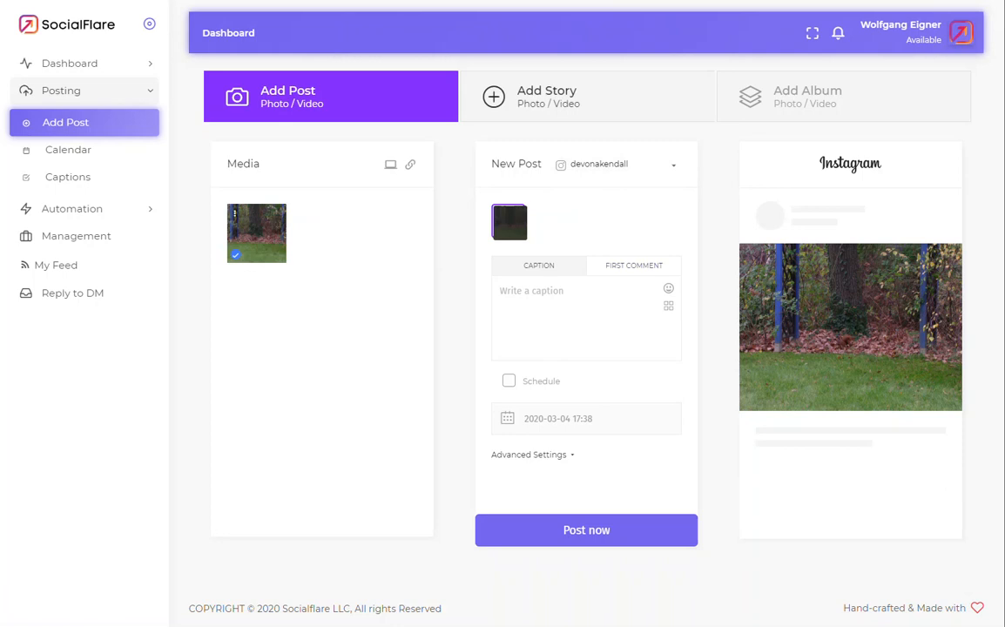
{"action": "left_click", "coordinate": [587, 97]}
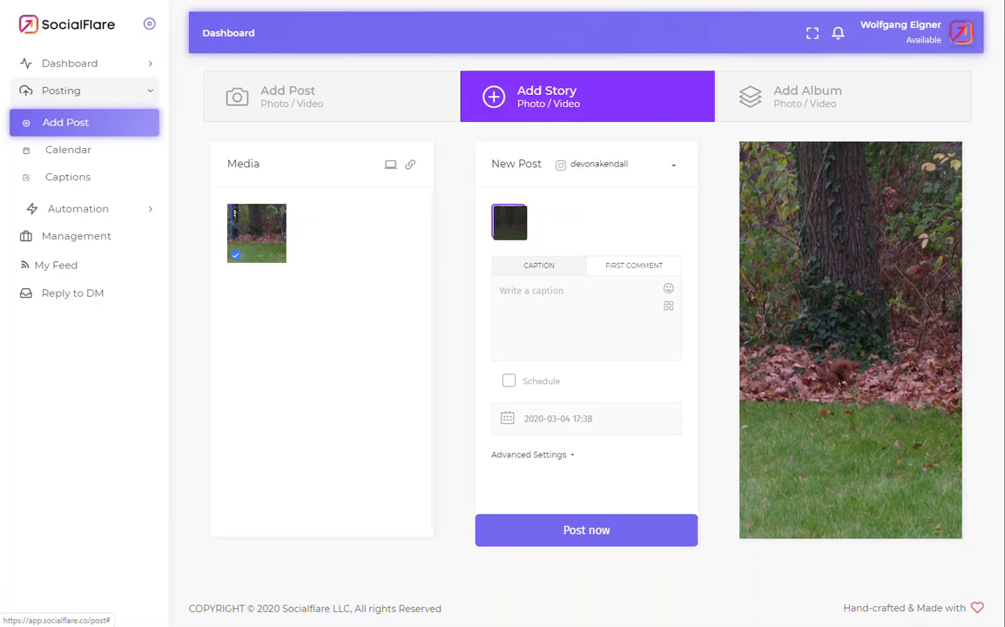
{"action": "left_click", "coordinate": [843, 97]}
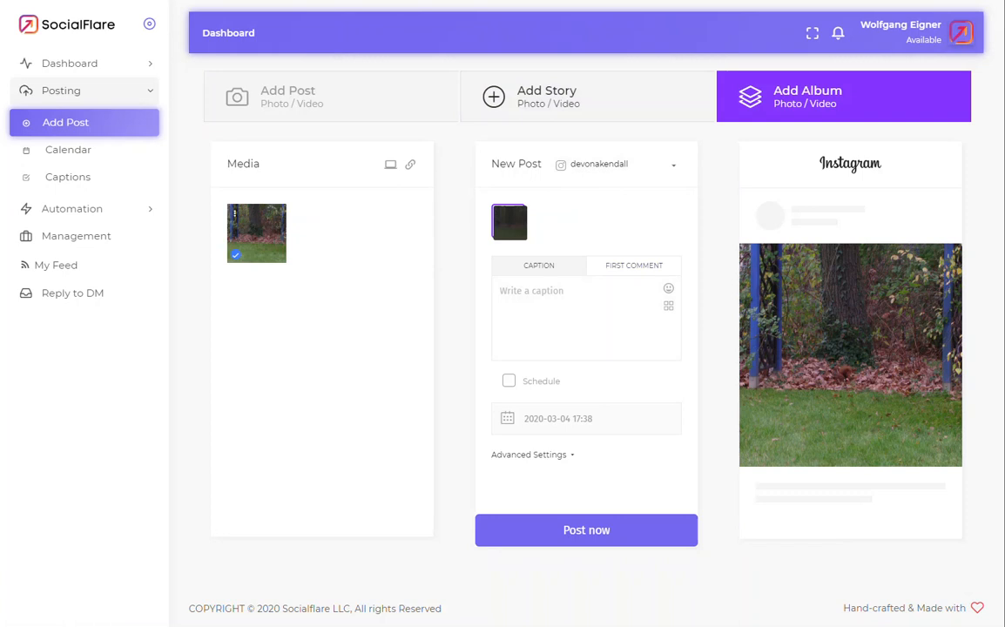
{"action": "left_click", "coordinate": [331, 97]}
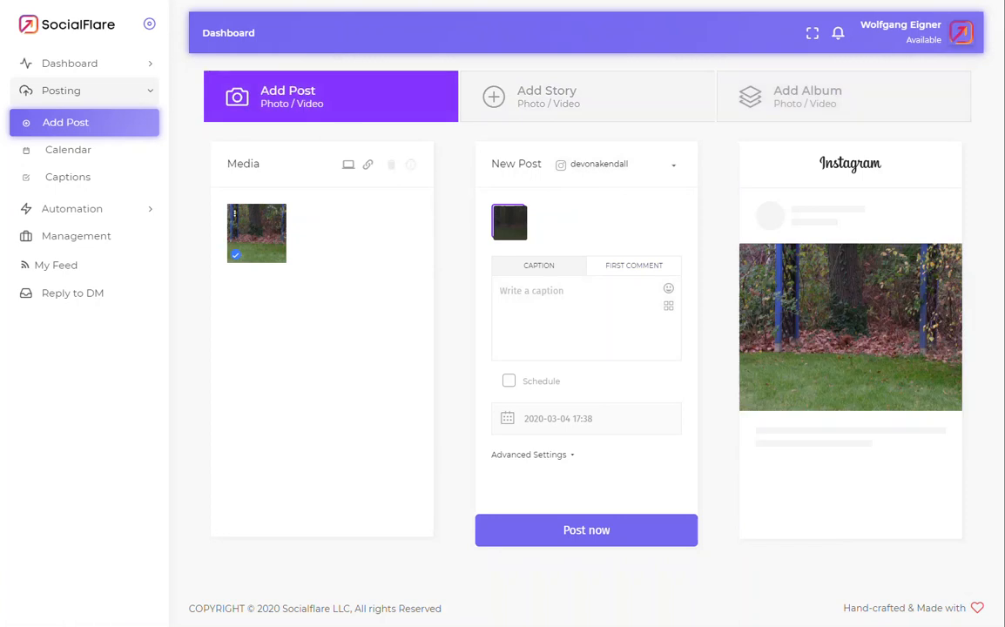
Write the post caption 'This is my garden'.
{"action": "left_click", "coordinate": [571, 312]}
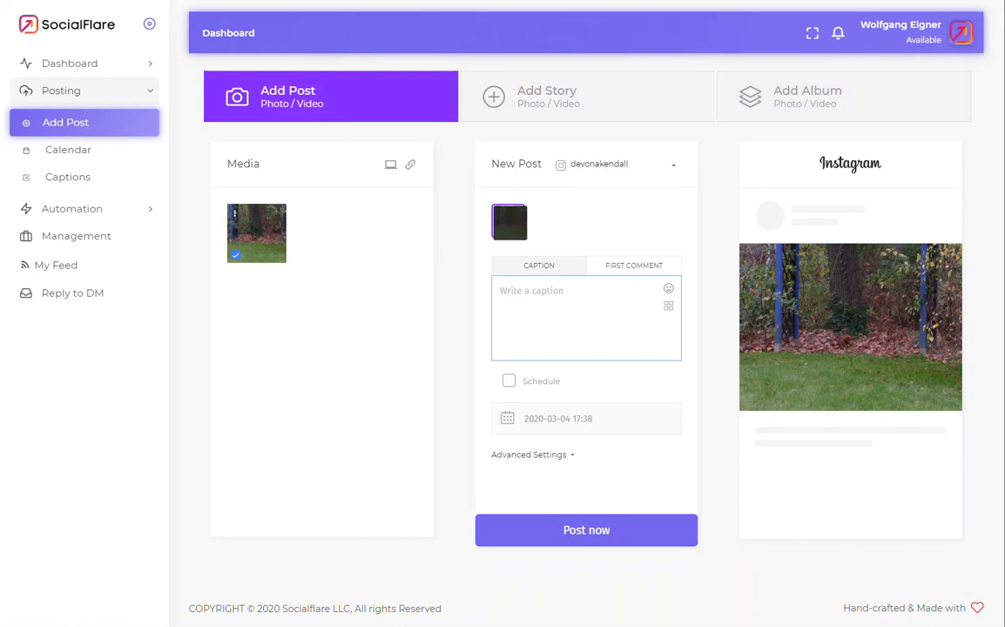
{"action": "type", "text": "This is m"}
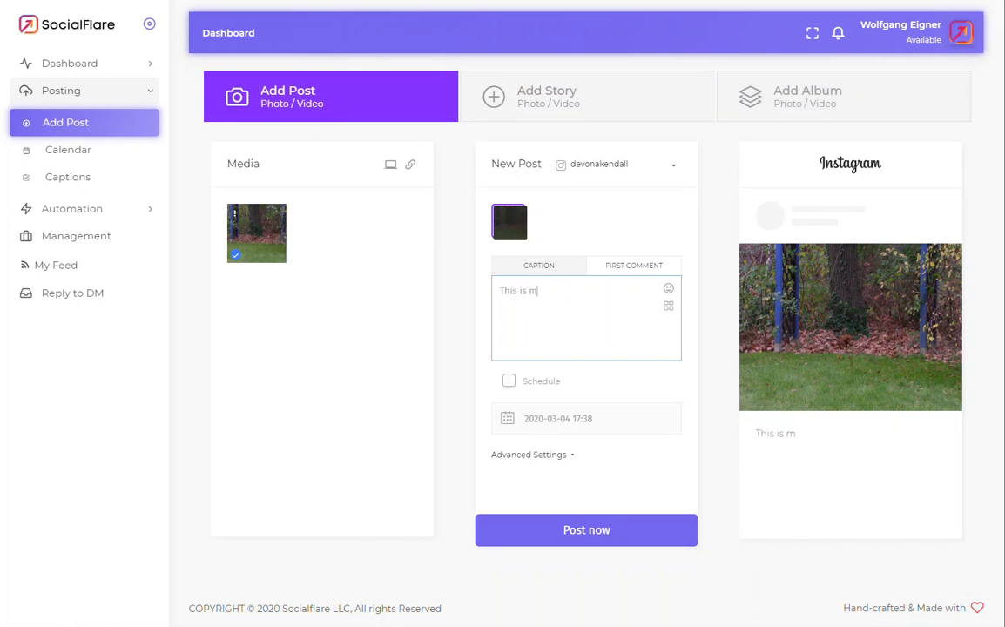
{"action": "type", "text": "y ga"}
{"action": "type", "text": "rden"}
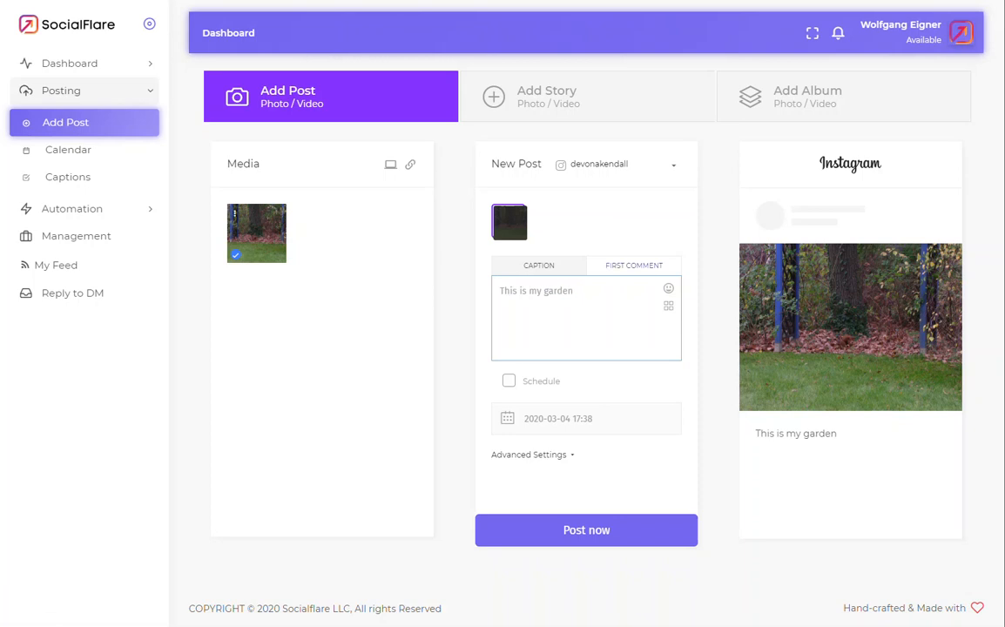
Add the first comment 'What a nice garden' and turn on scheduling.
{"action": "left_click", "coordinate": [634, 264]}
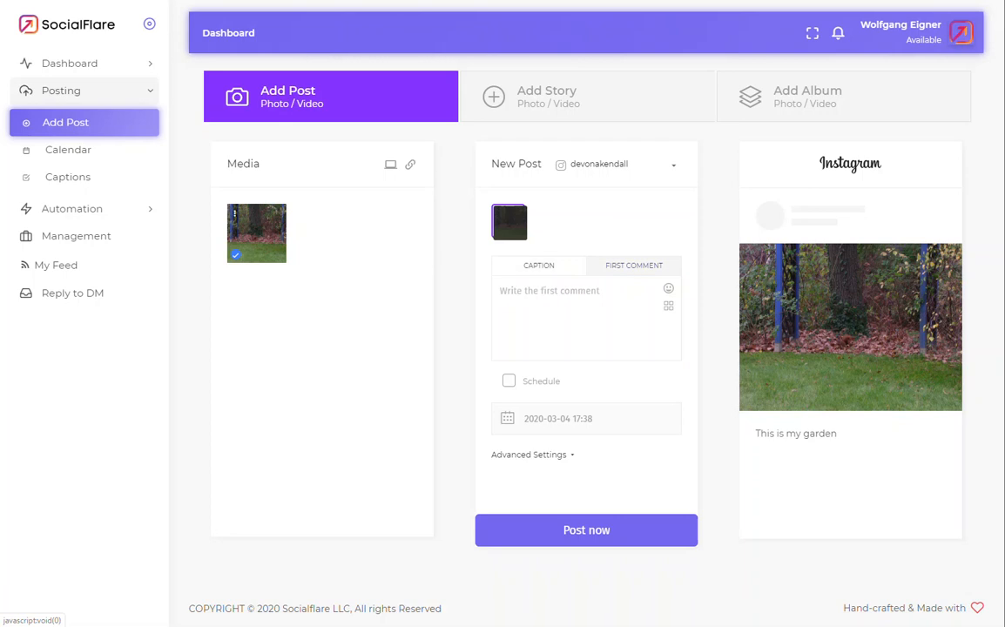
{"action": "left_click", "coordinate": [582, 303]}
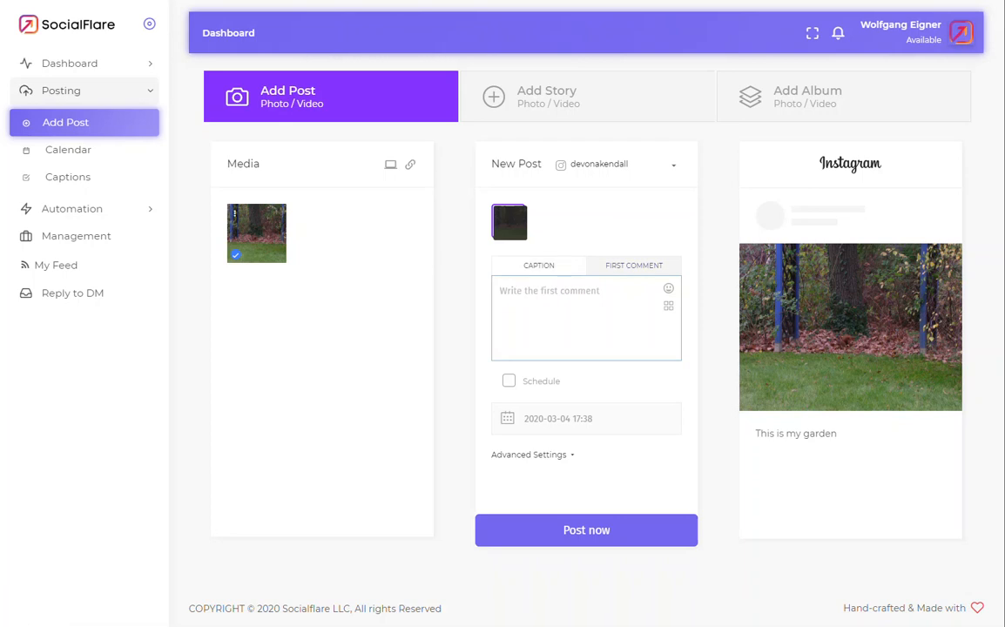
{"action": "type", "text": "What a nice garden"}
{"action": "left_click", "coordinate": [510, 380]}
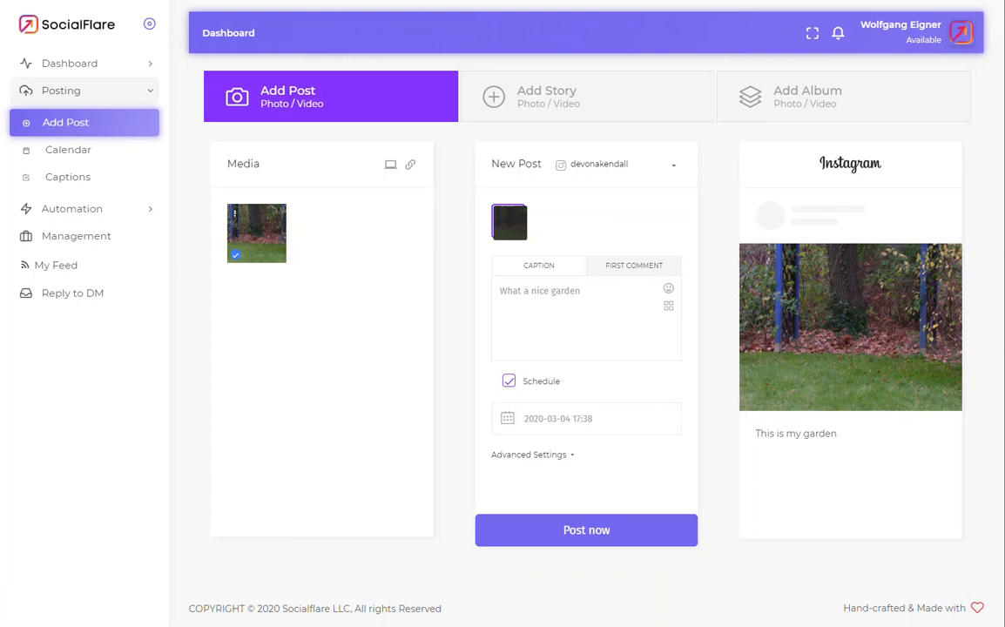
{"action": "left_click", "coordinate": [575, 419]}
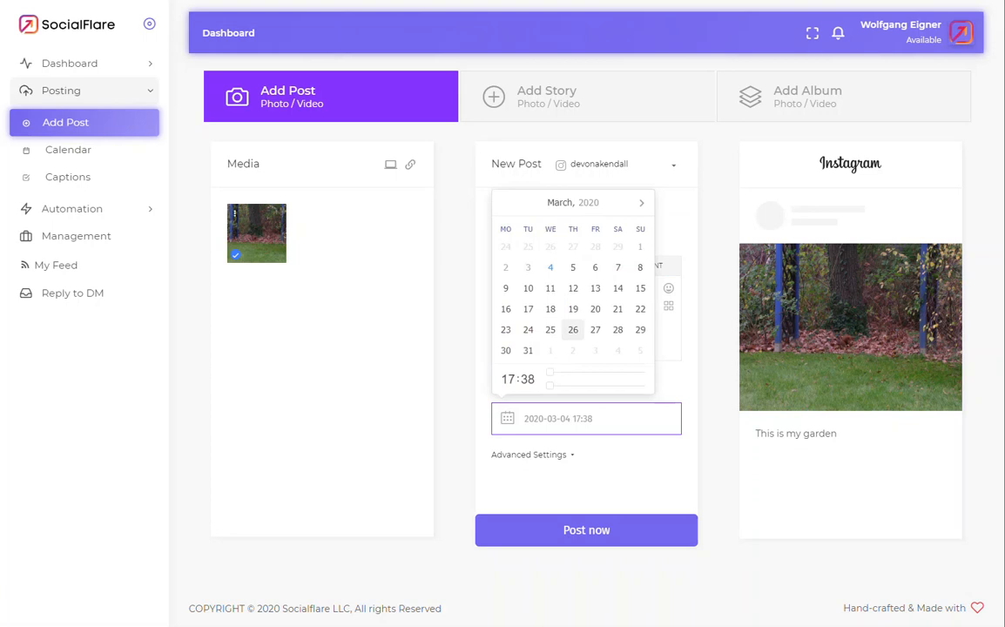
Set the post date to 19 March 2020 at 17:38 and expand Advanced Settings for location.
{"action": "left_click", "coordinate": [573, 309]}
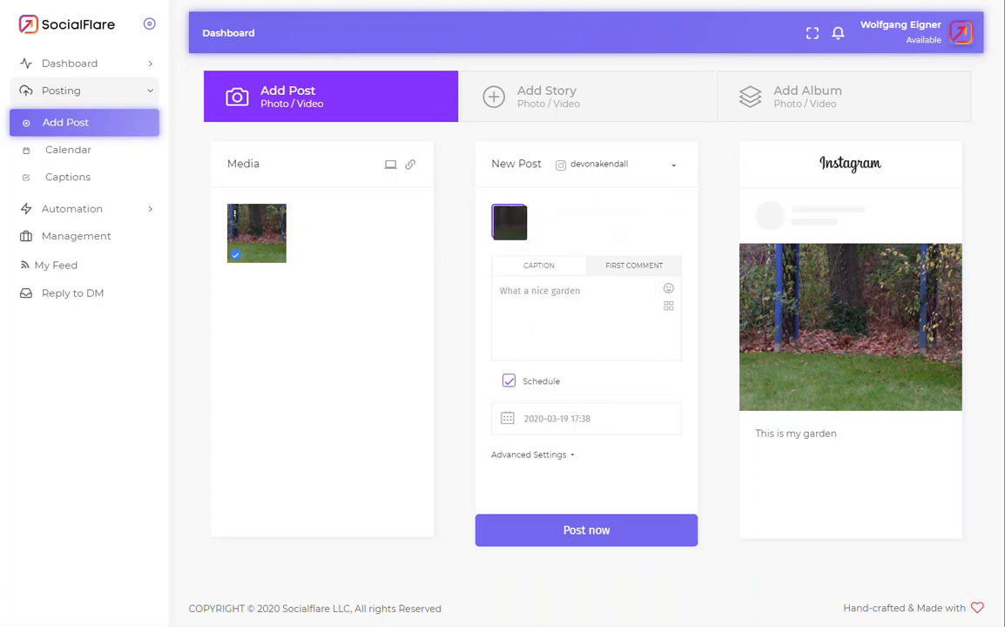
{"action": "left_click", "coordinate": [528, 454]}
{"action": "left_click", "coordinate": [557, 514]}
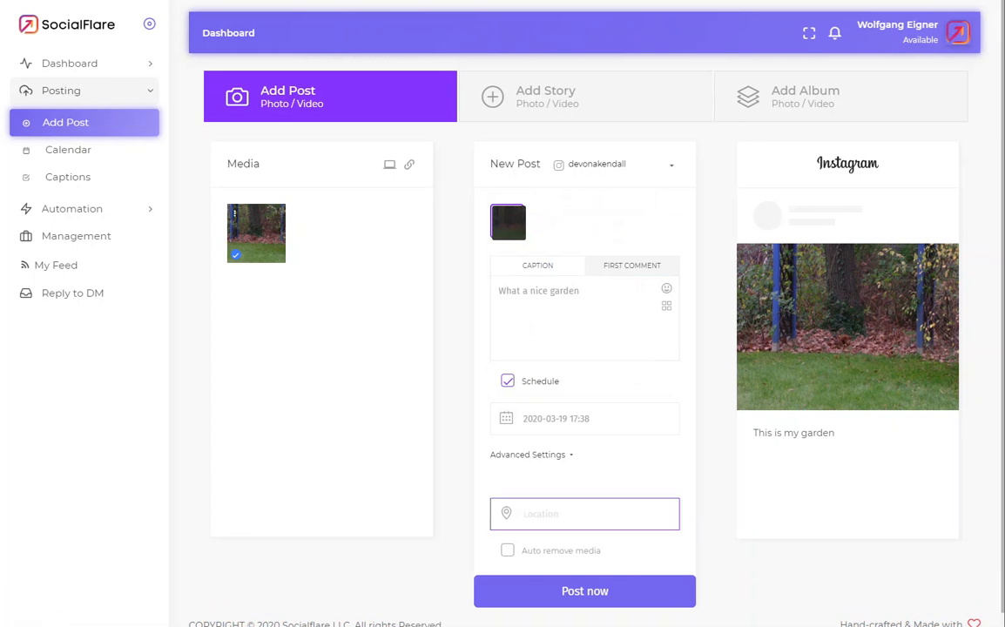
Set the location to 'Warsaw, Poland' from the suggestions and tick Auto remove media.
{"action": "type", "text": "Warsaw"}
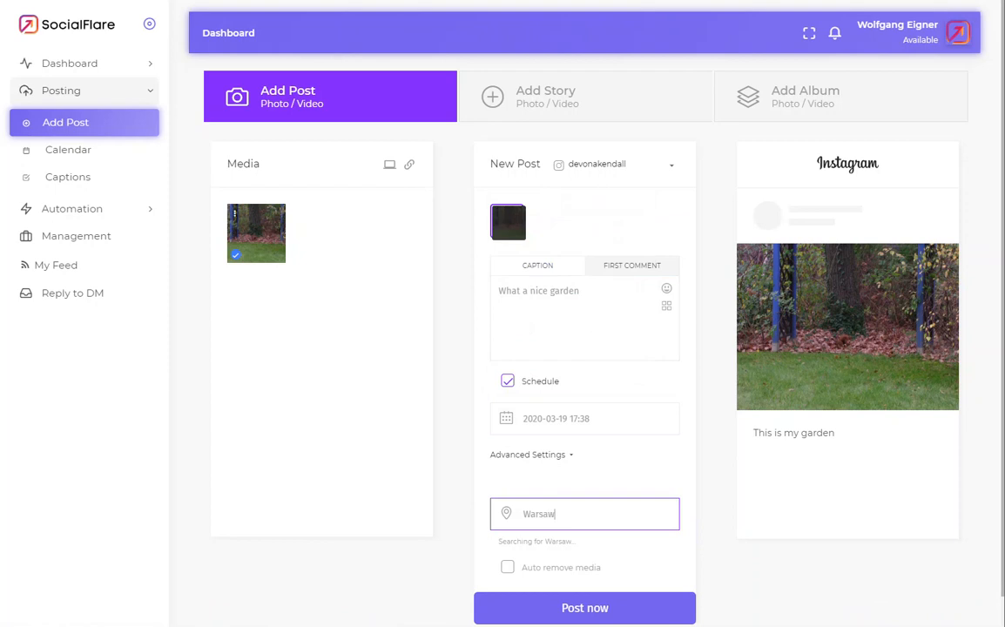
{"action": "type", "text": ", Pol"}
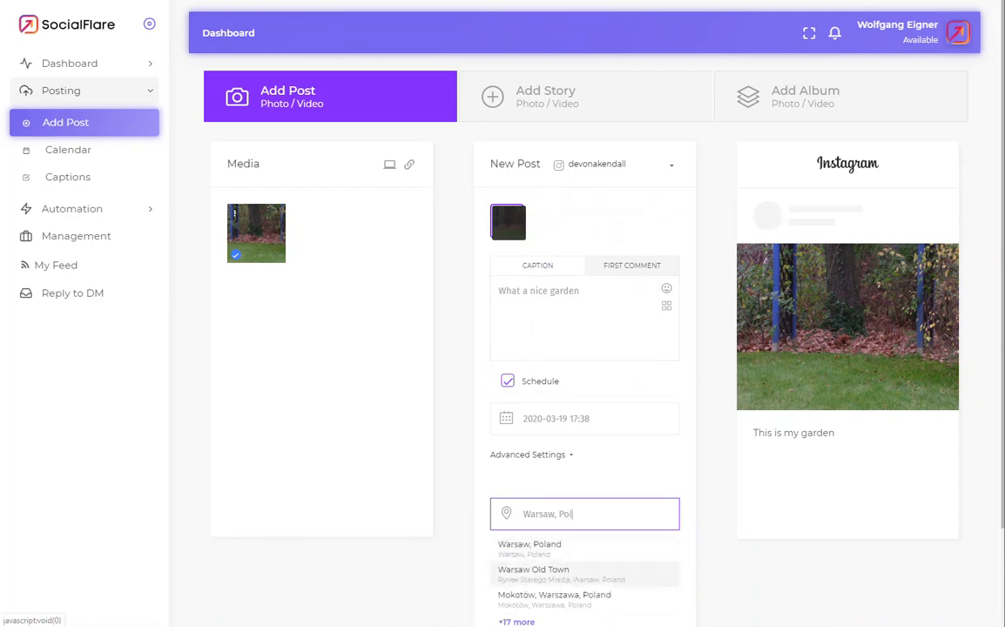
{"action": "left_click", "coordinate": [530, 547]}
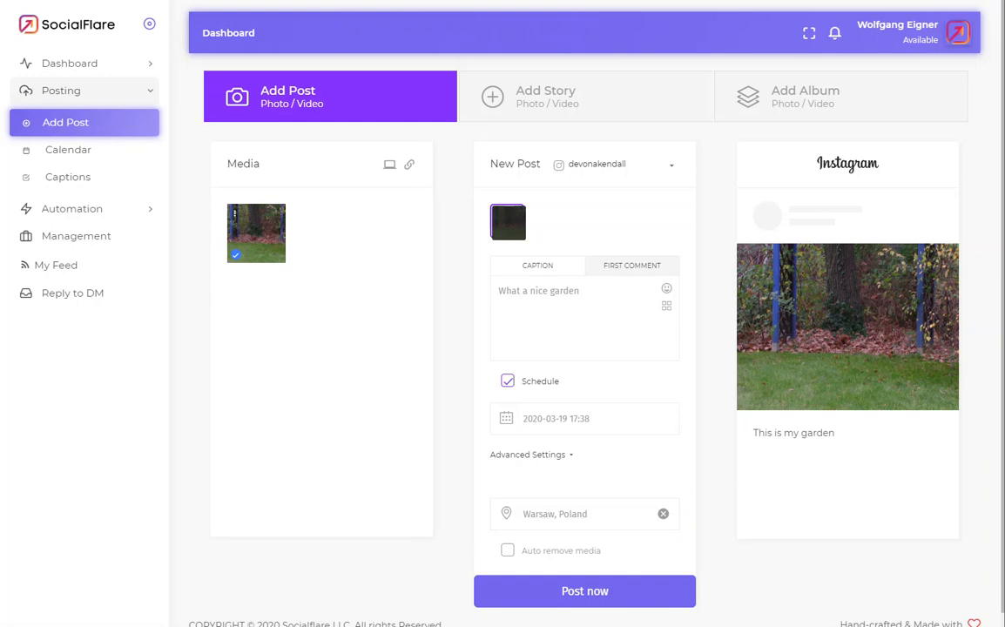
{"action": "left_click", "coordinate": [508, 550]}
Untick Auto remove media for the garden post.
{"action": "left_click", "coordinate": [508, 551]}
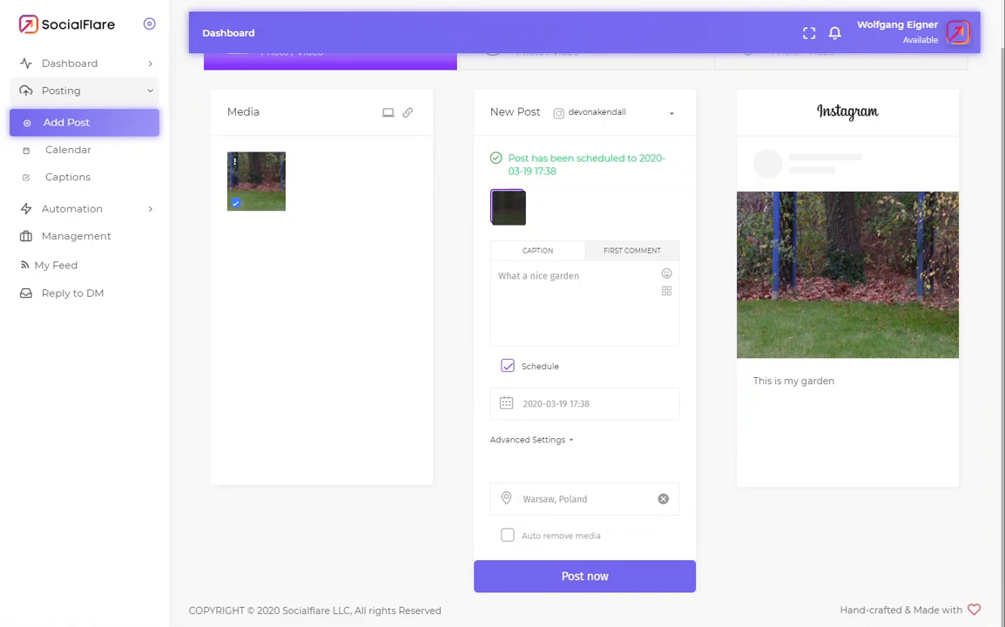
Open the posting calendar and check the post scheduled for 19 March at 17:38.
{"action": "left_click", "coordinate": [70, 150]}
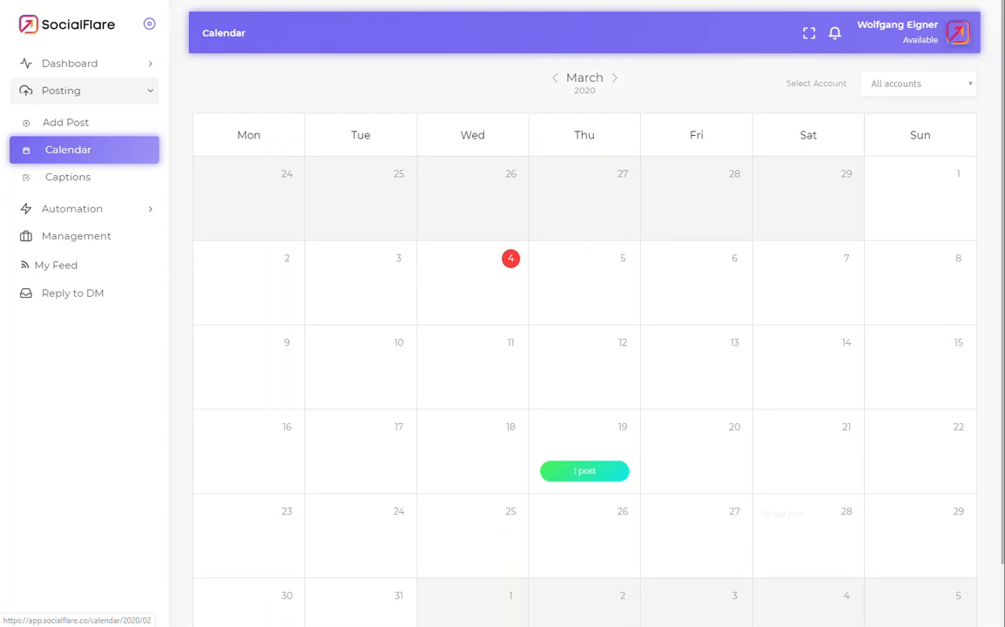
{"action": "mouse_move", "coordinate": [472, 278]}
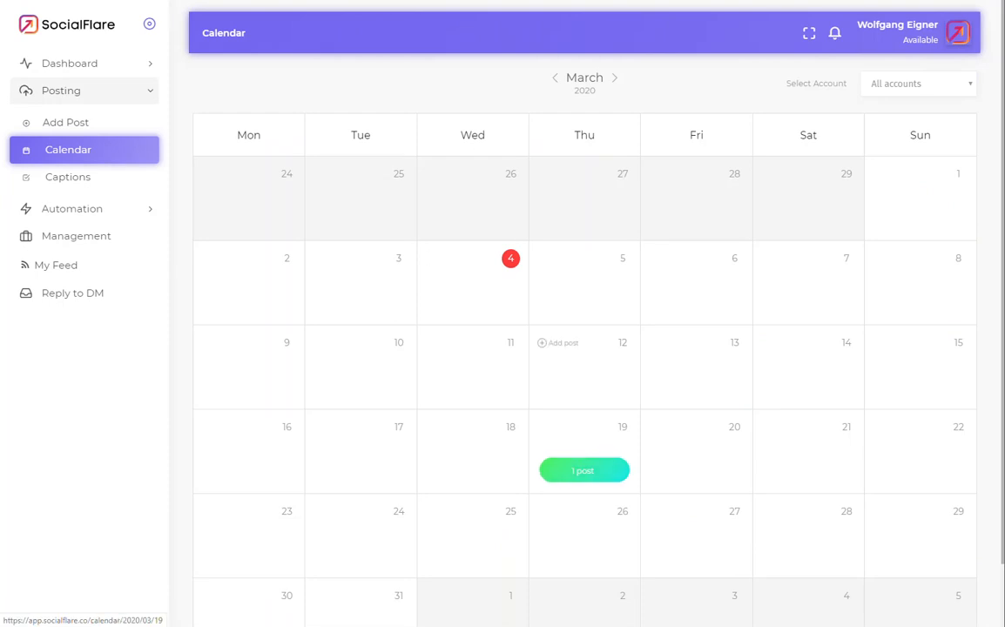
{"action": "mouse_move", "coordinate": [585, 469]}
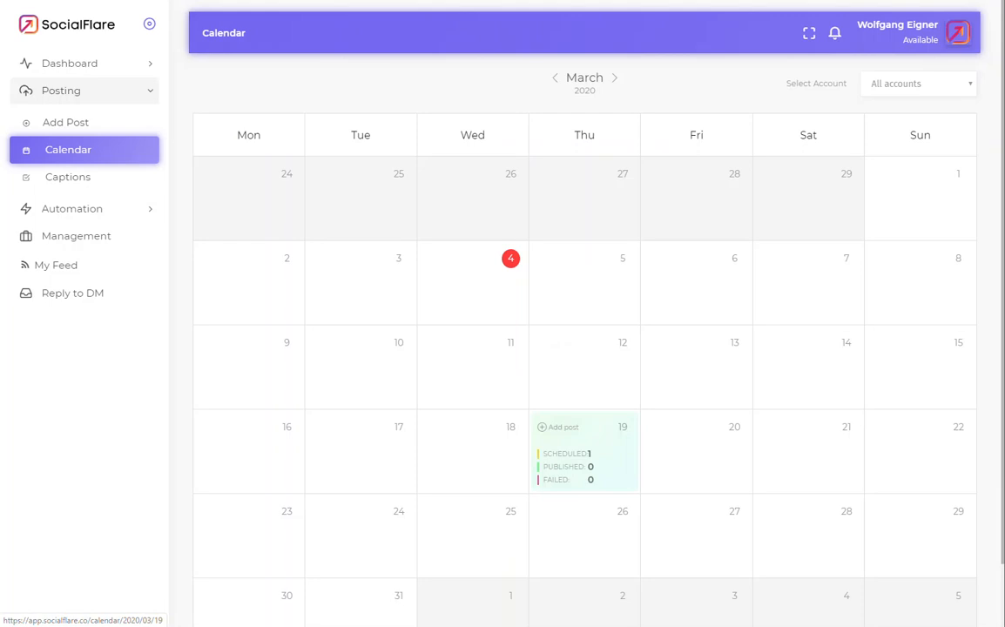
{"action": "left_click", "coordinate": [585, 453]}
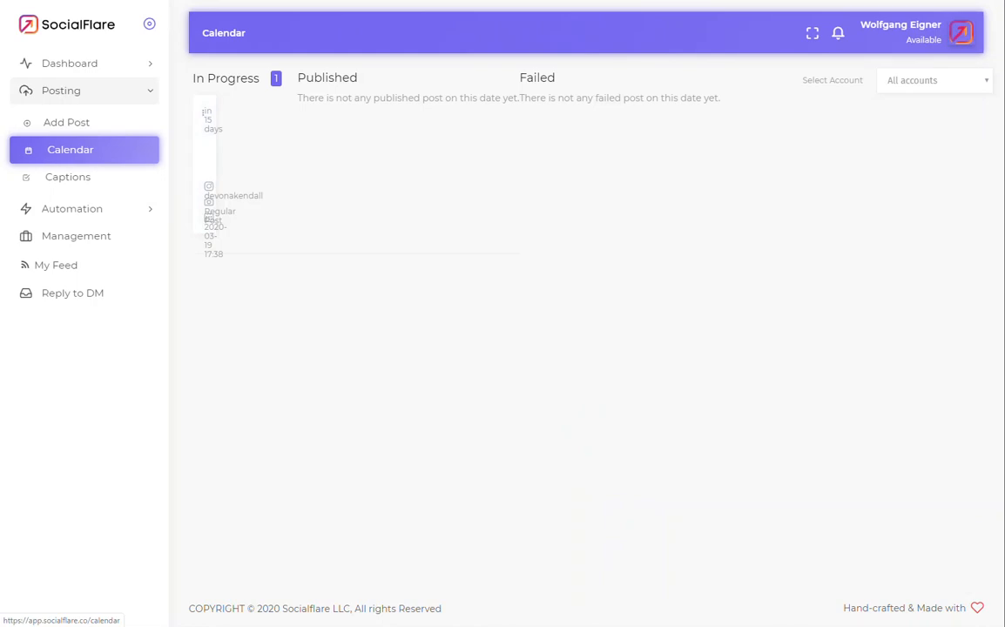
{"action": "left_click", "coordinate": [70, 150]}
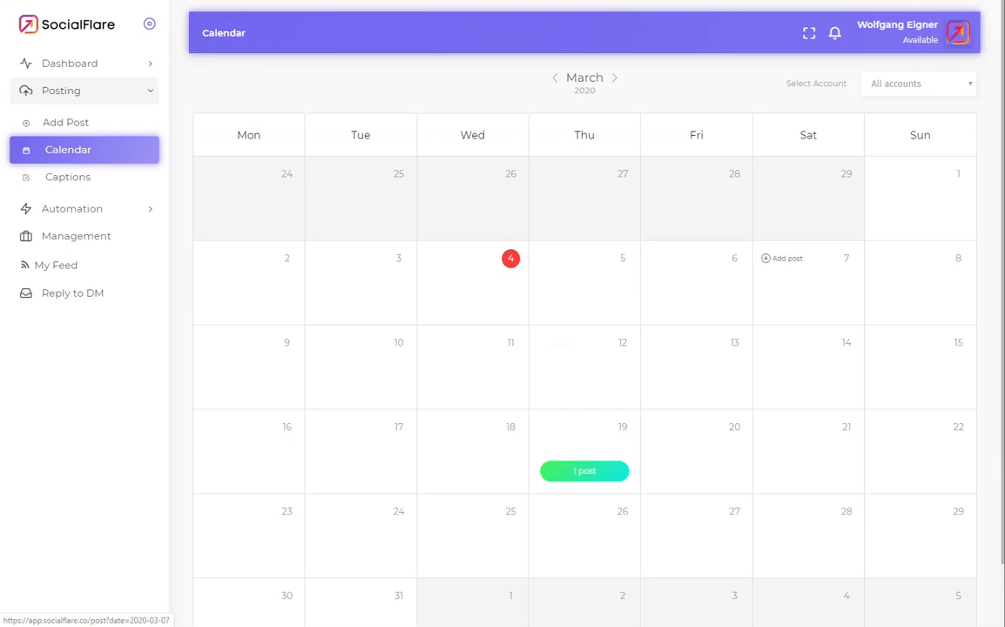
Start a post for Saturday 7 March, then go to the Caption Templates page.
{"action": "left_click", "coordinate": [782, 258]}
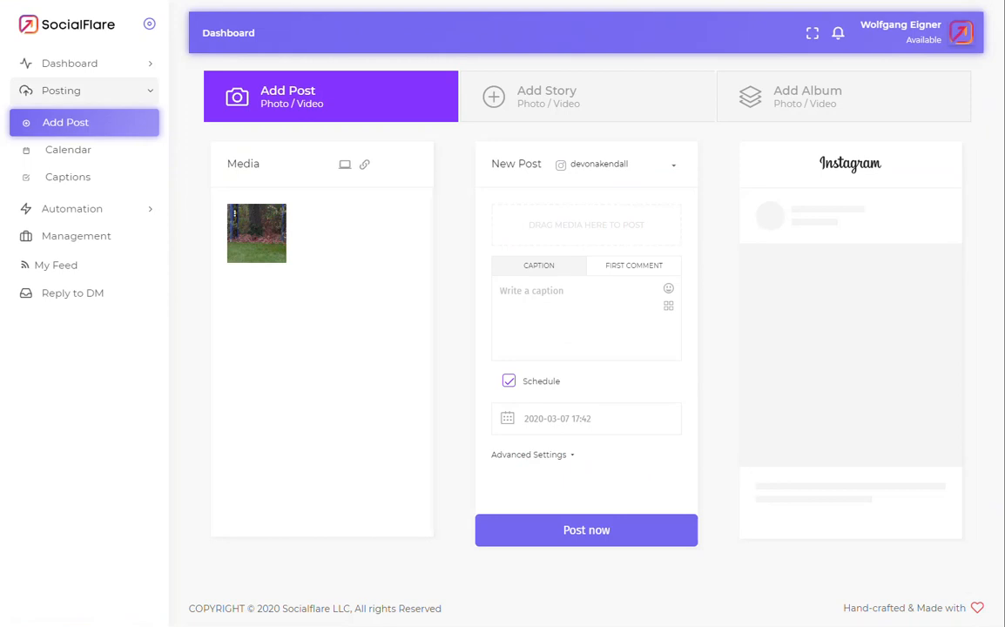
{"action": "left_click", "coordinate": [61, 175]}
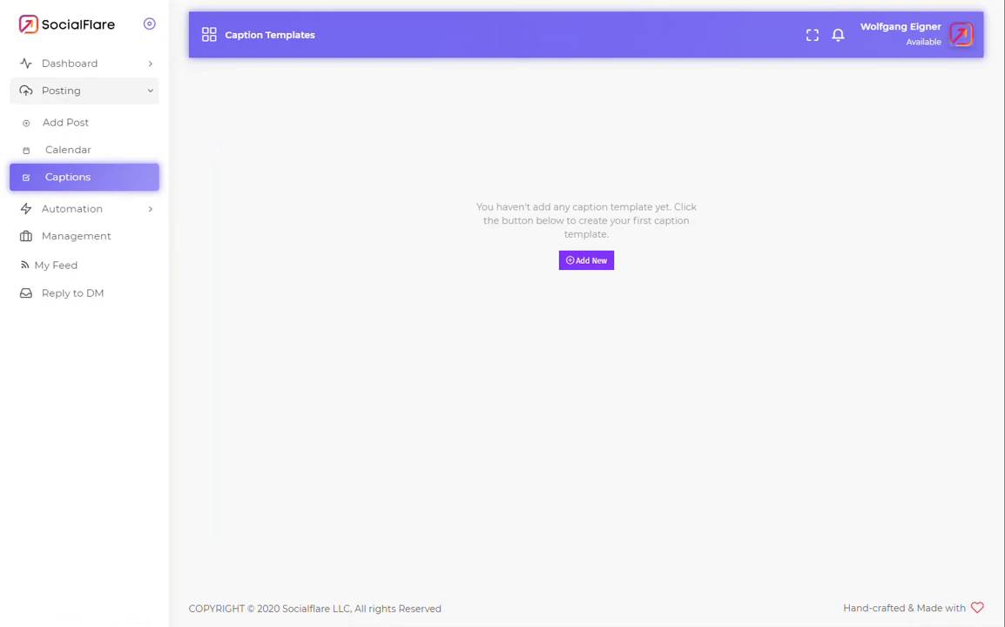
Start a new caption template titled 'Religion'.
{"action": "left_click", "coordinate": [587, 261]}
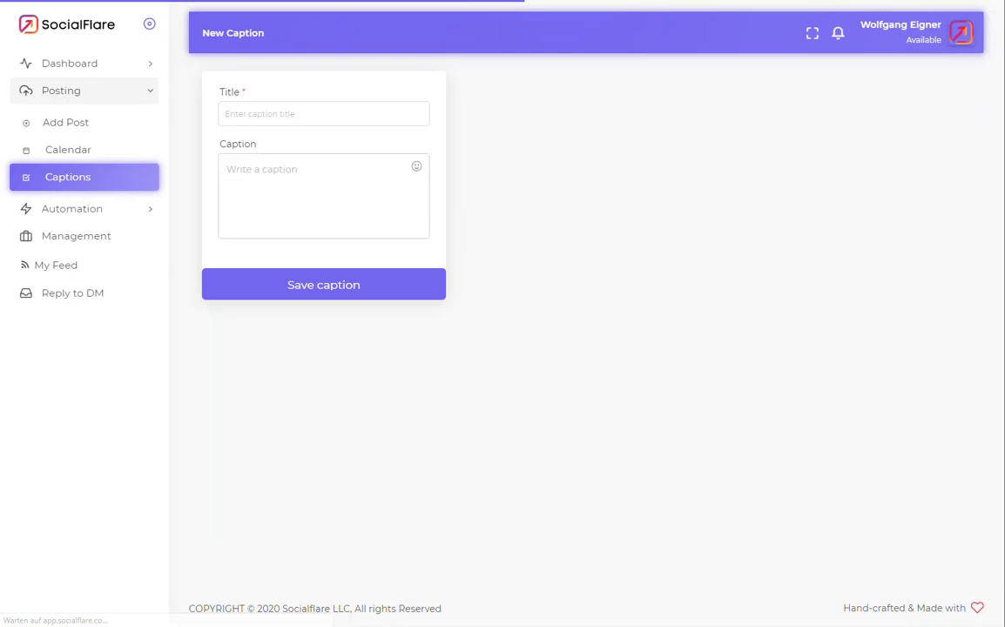
{"action": "left_click", "coordinate": [323, 114]}
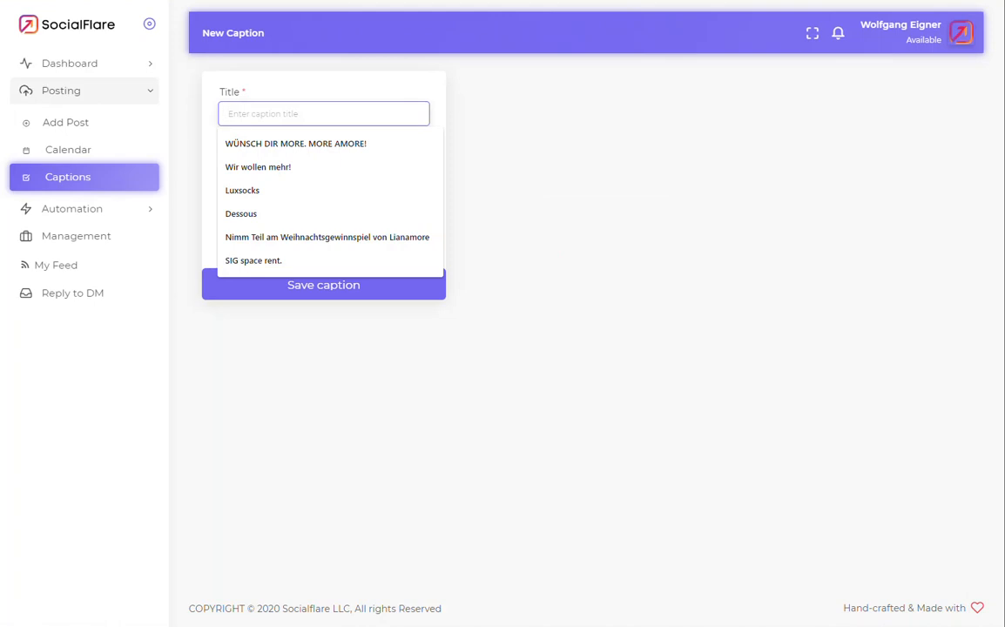
{"action": "left_click", "coordinate": [548, 197]}
{"action": "left_click", "coordinate": [323, 114]}
{"action": "type", "text": "Re"}
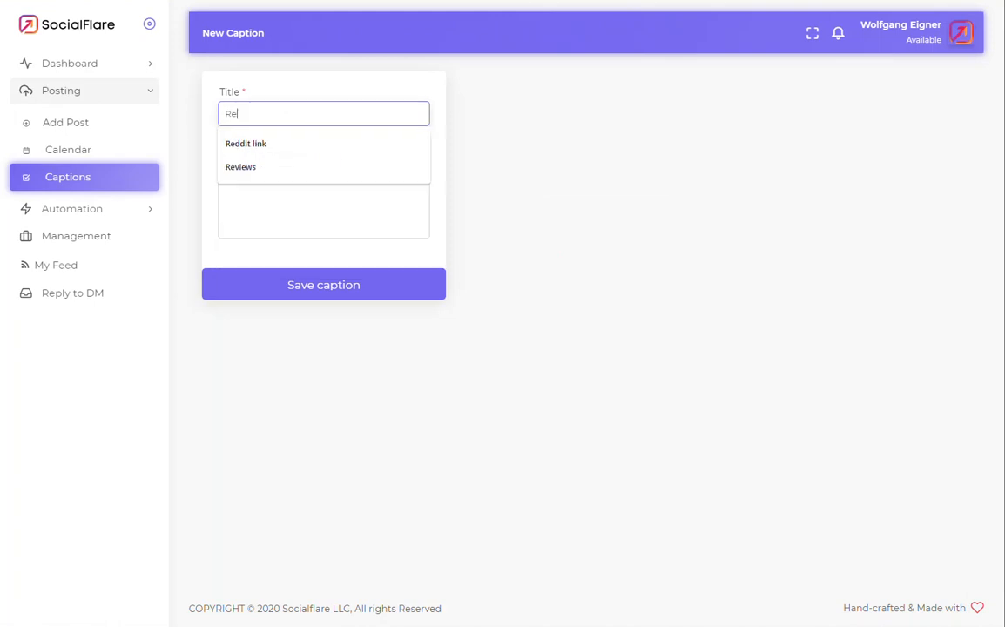
{"action": "type", "text": "ligion"}
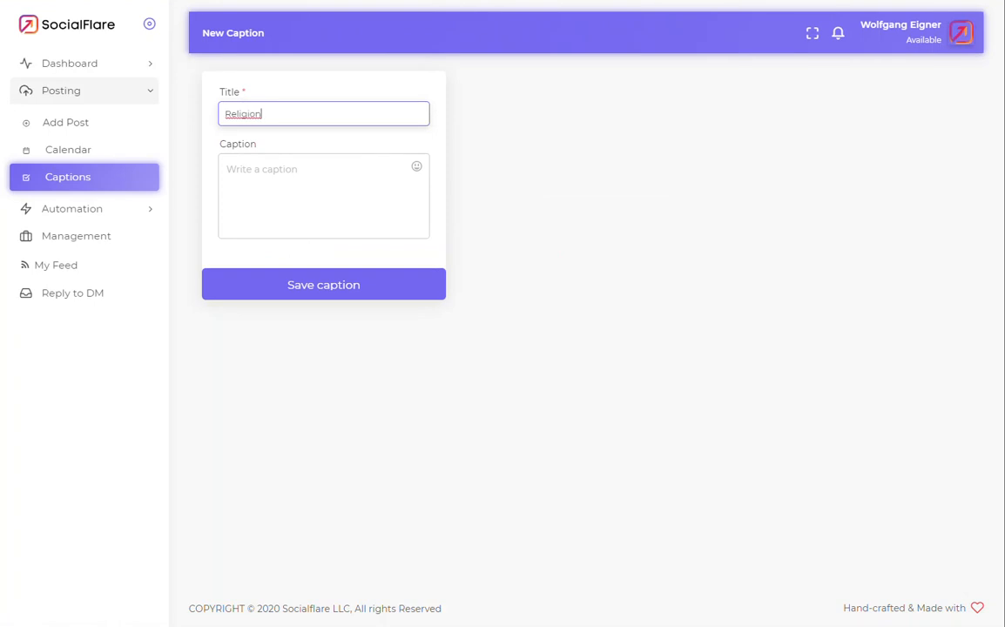
Write the caption text 'Praise the Lord!'.
{"action": "left_click", "coordinate": [261, 170]}
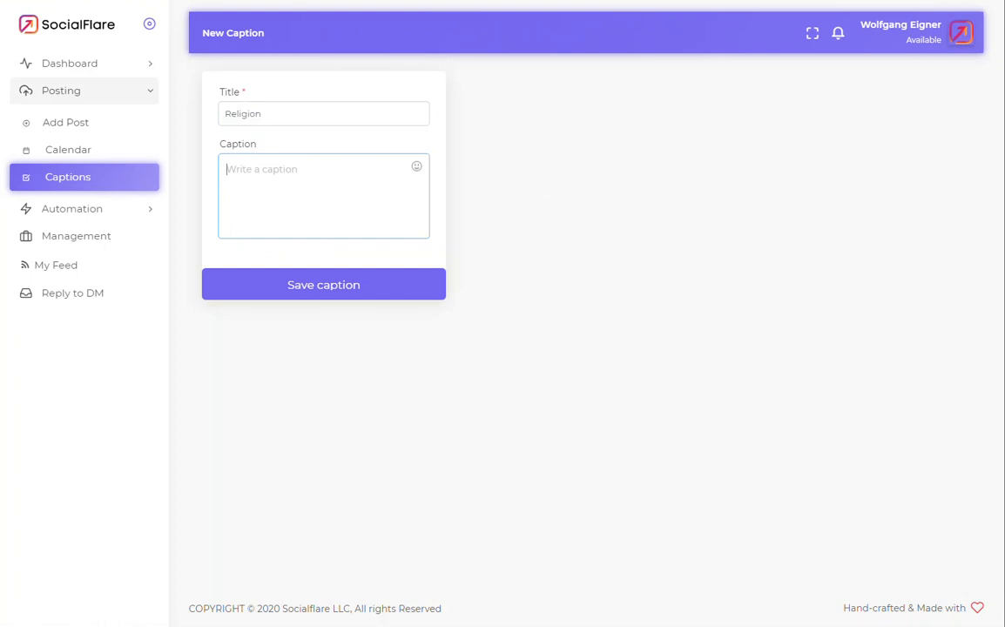
{"action": "type", "text": "Praise the Lord!"}
Add a waving-hand emoji after the caption, remove the stray sweat-smile emoji, and save the template.
{"action": "left_click", "coordinate": [416, 167]}
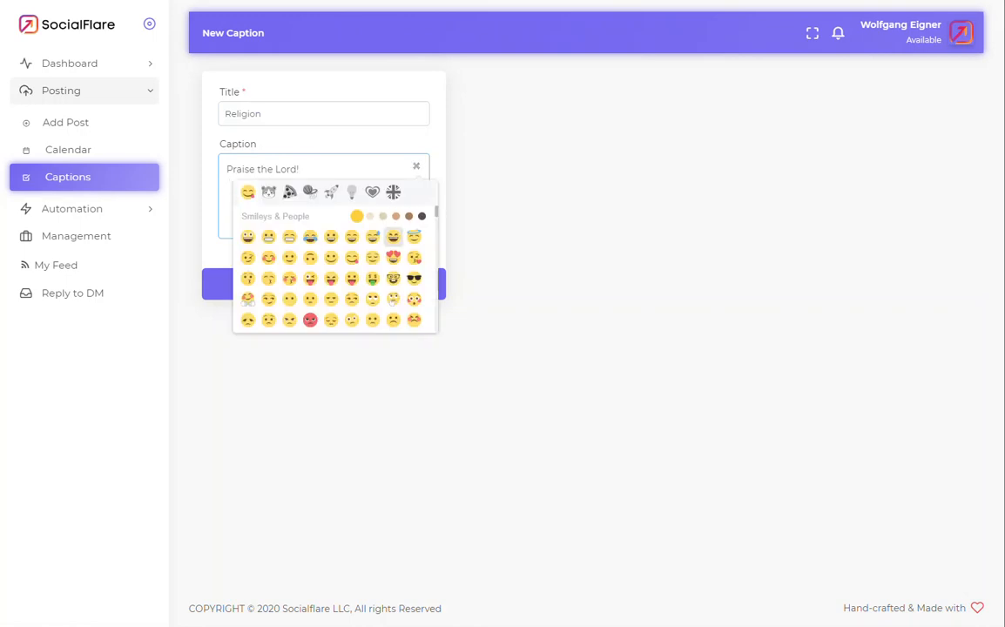
{"action": "left_click", "coordinate": [373, 237]}
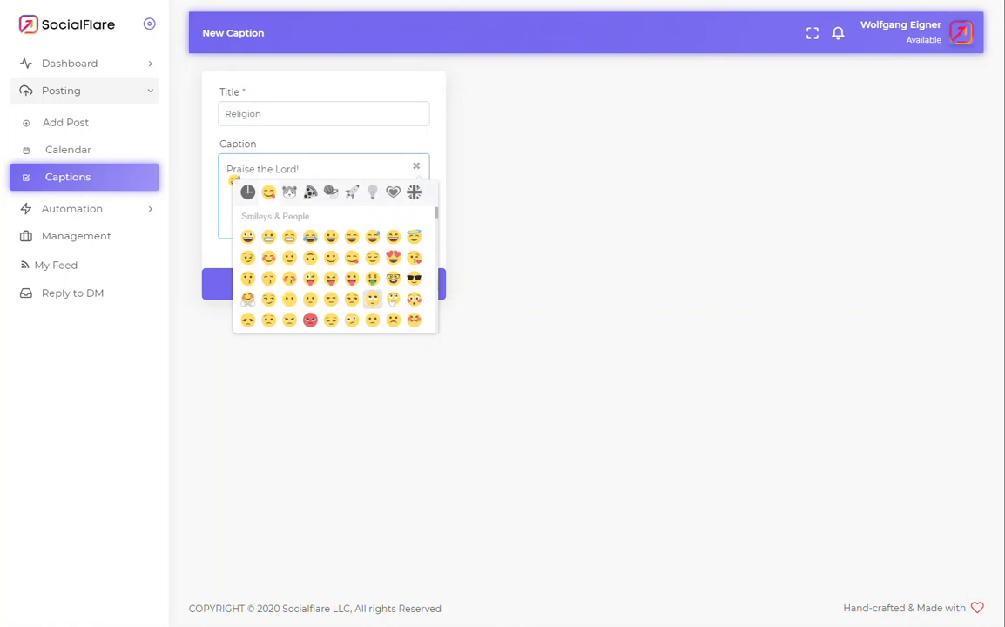
{"action": "scroll", "coordinate": [383, 262], "scroll_direction": "down", "scroll_amount": 1}
{"action": "scroll", "coordinate": [393, 259], "scroll_direction": "down", "scroll_amount": 4}
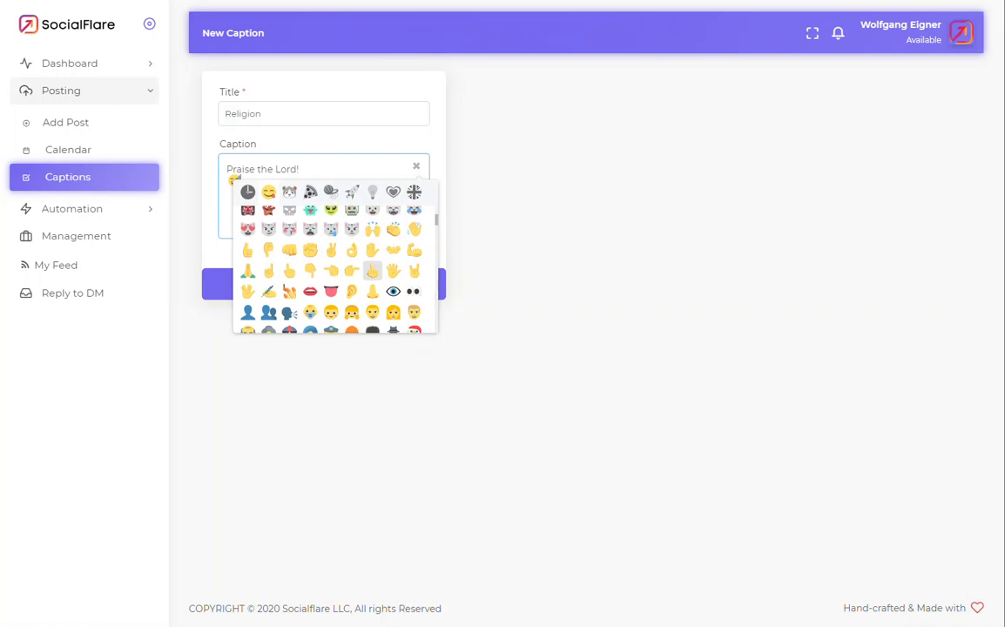
{"action": "left_click", "coordinate": [414, 229]}
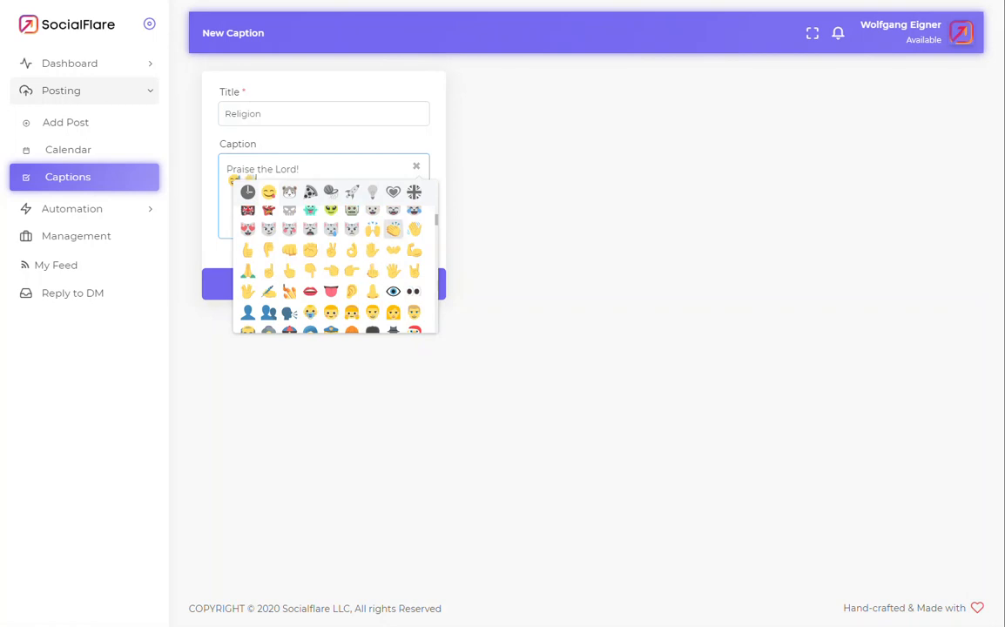
{"action": "left_click", "coordinate": [326, 144]}
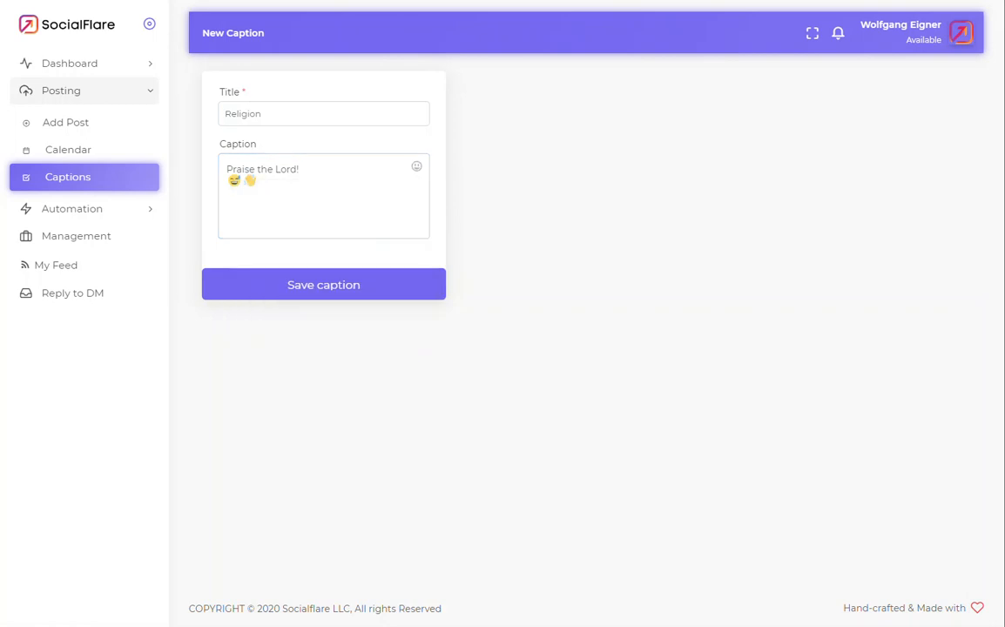
{"action": "left_click", "coordinate": [235, 180]}
{"action": "key", "text": "BackSpace"}
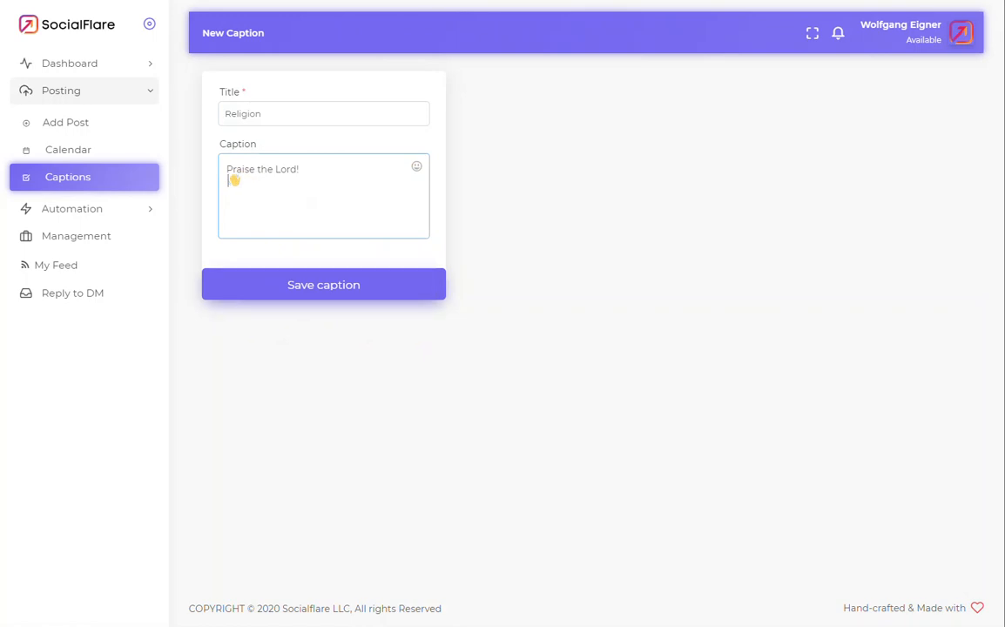
{"action": "left_click", "coordinate": [322, 285]}
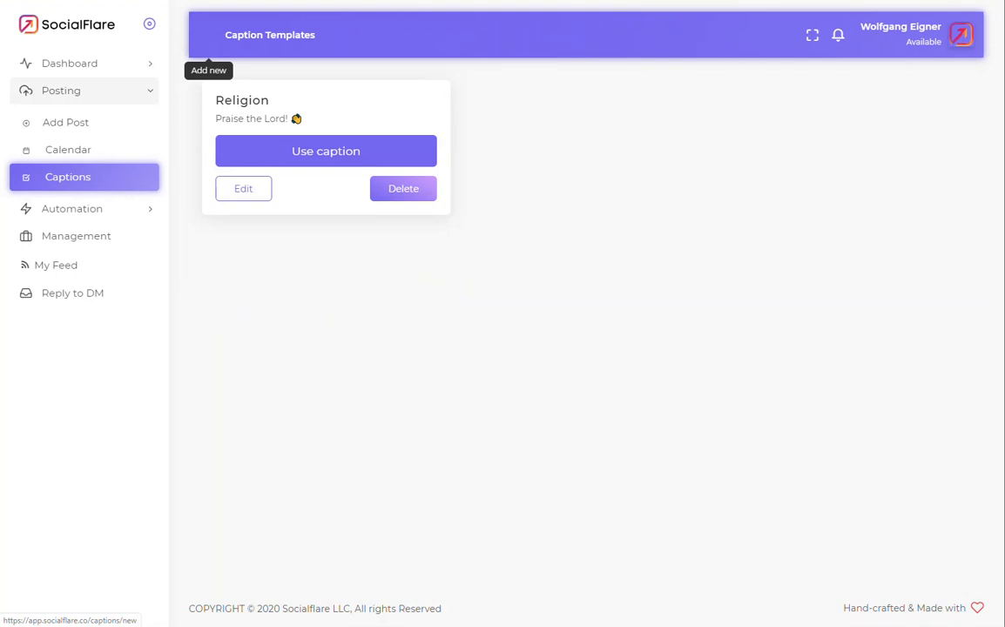
Start another caption template titled 'Diving'.
{"action": "left_click", "coordinate": [209, 35]}
{"action": "left_click", "coordinate": [324, 114]}
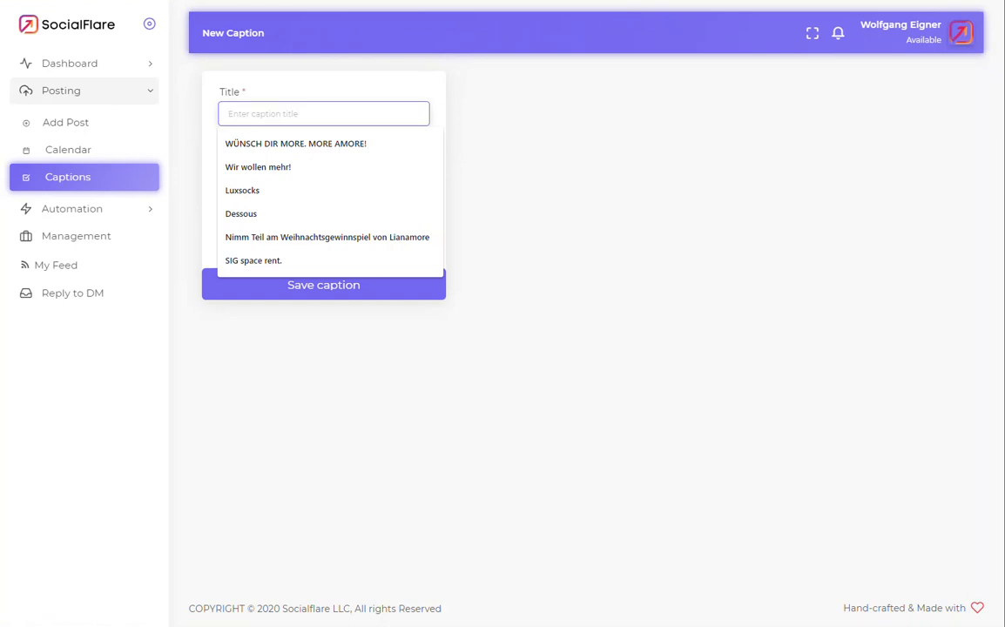
{"action": "type", "text": "Diving"}
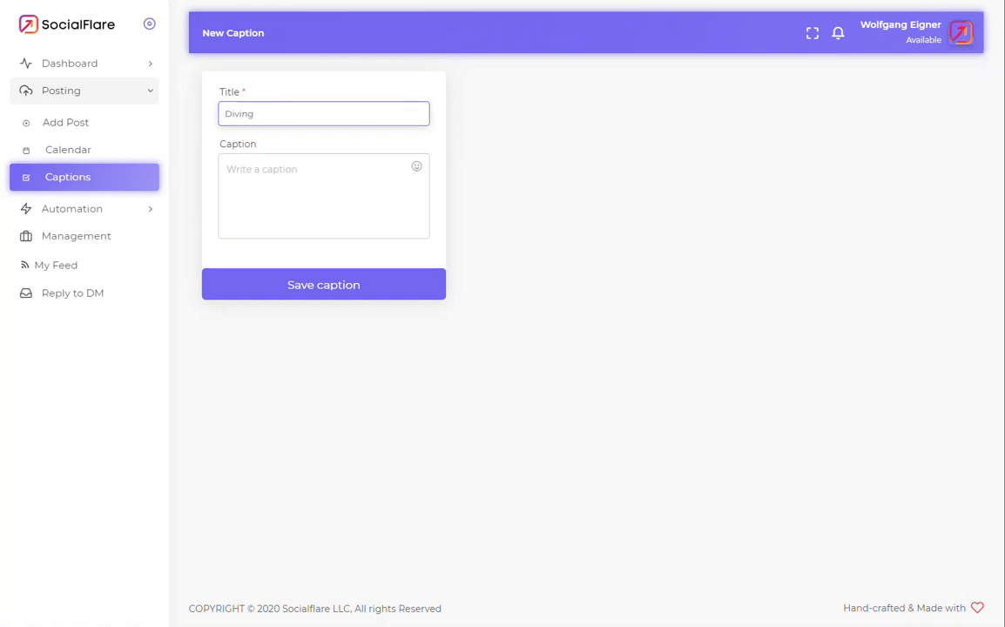
Give it the caption 'See you in the sea', save it, and return to composing a new post.
{"action": "left_click", "coordinate": [261, 170]}
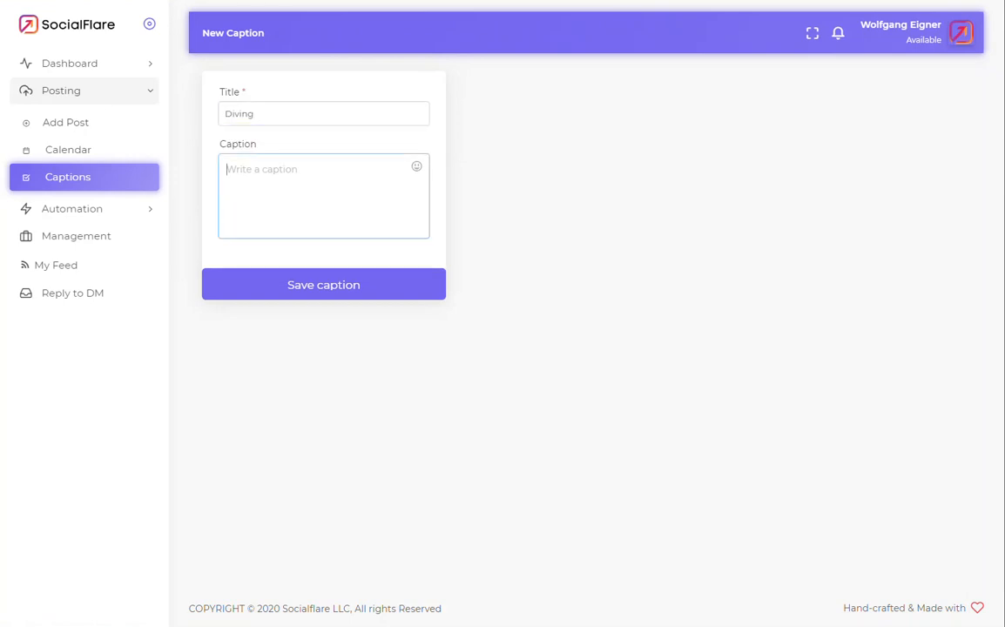
{"action": "type", "text": "See you in the sea"}
{"action": "key", "text": "Return"}
{"action": "left_click", "coordinate": [320, 286]}
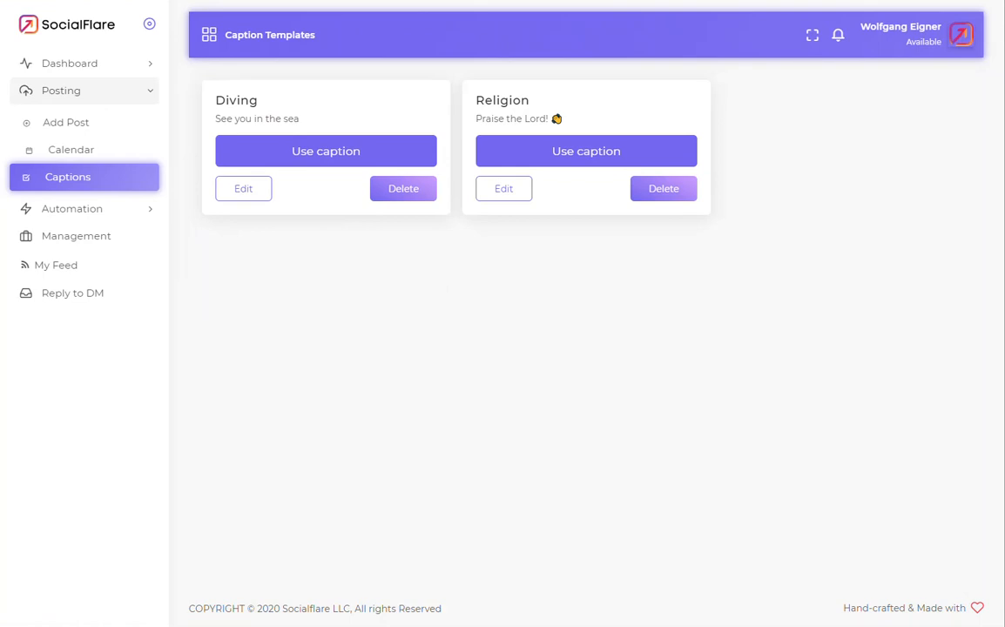
{"action": "left_click", "coordinate": [67, 122]}
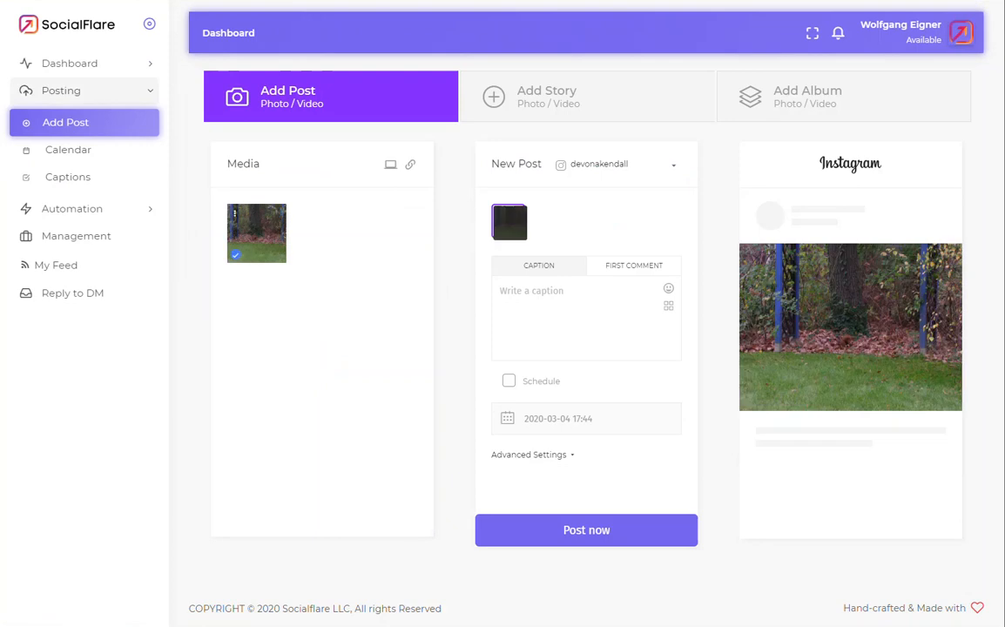
Fill the post caption from the saved Diving template so it reads 'See you in the sea'.
{"action": "left_click", "coordinate": [557, 303]}
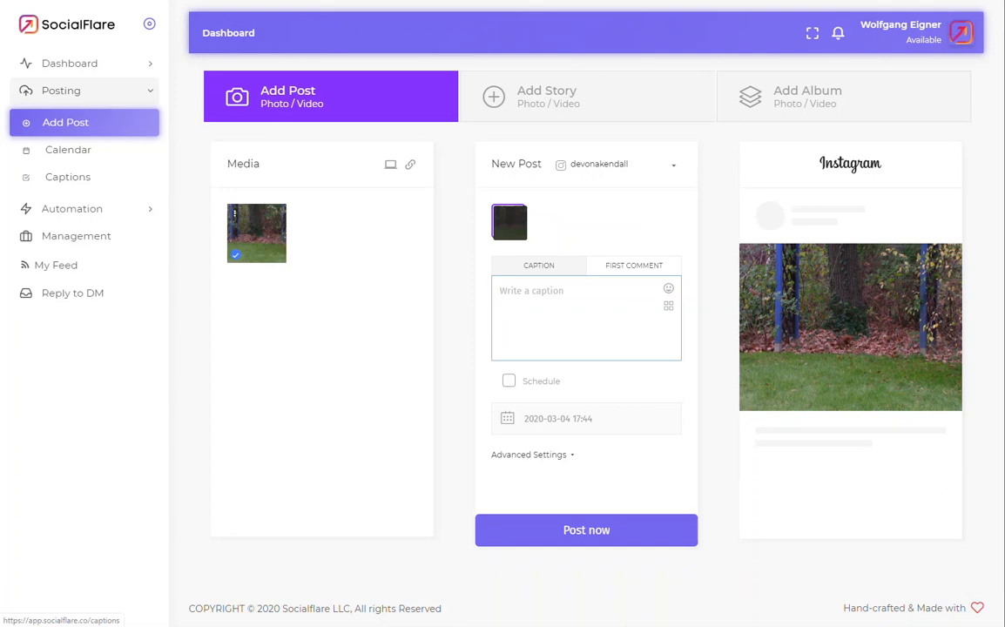
{"action": "left_click", "coordinate": [668, 305]}
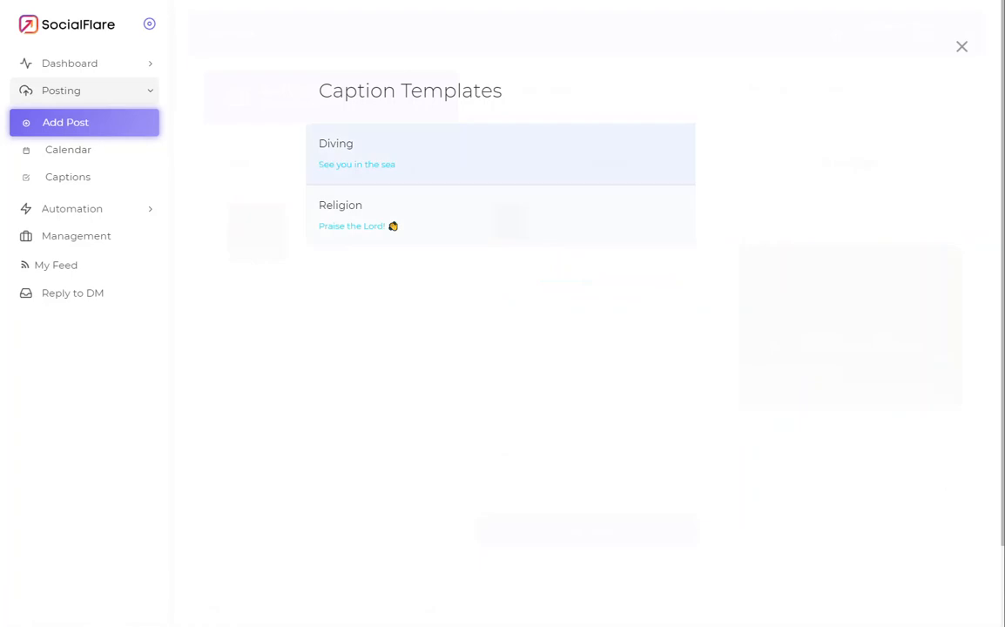
{"action": "left_click", "coordinate": [352, 148]}
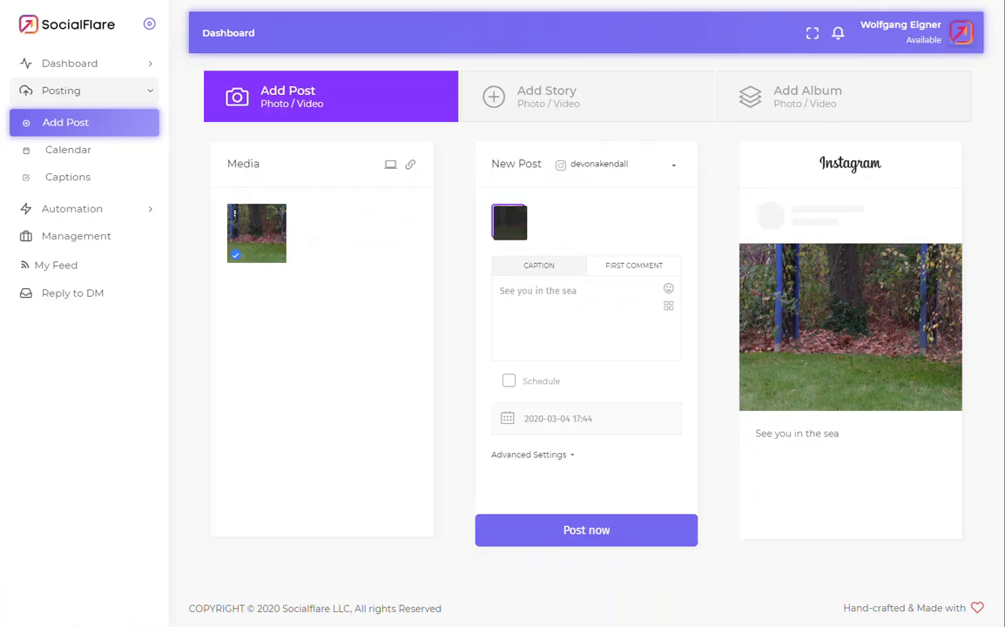